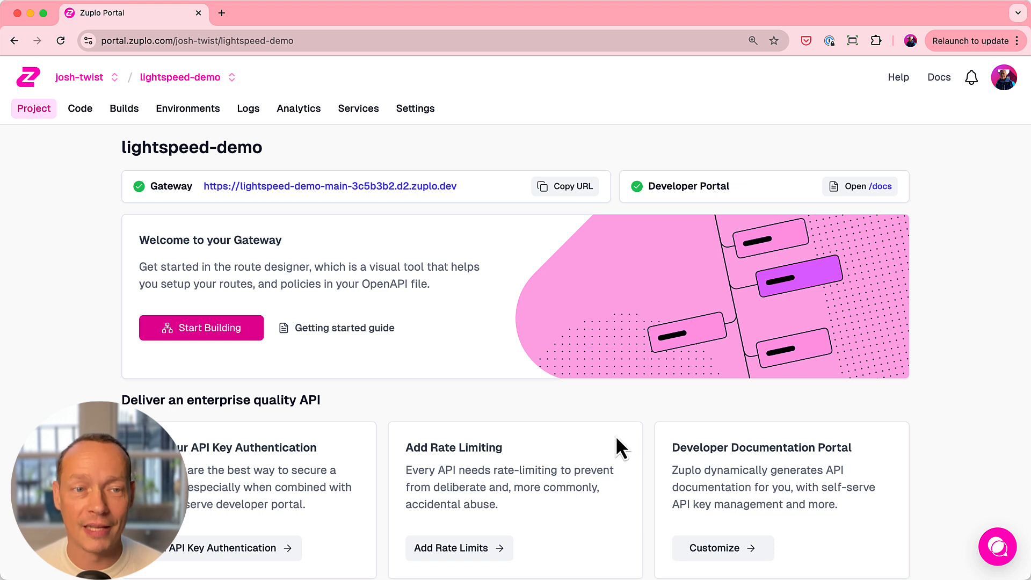
- Open the project's routes.oas.json file from the config folder in the code editor
{"action": "left_click", "coordinate": [82, 110]}
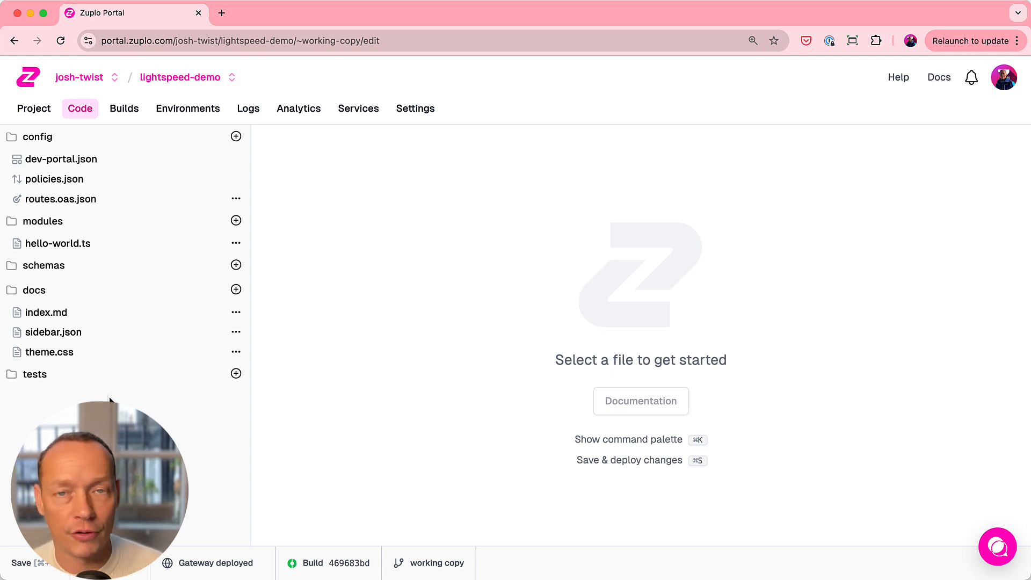
{"action": "left_click", "coordinate": [93, 202]}
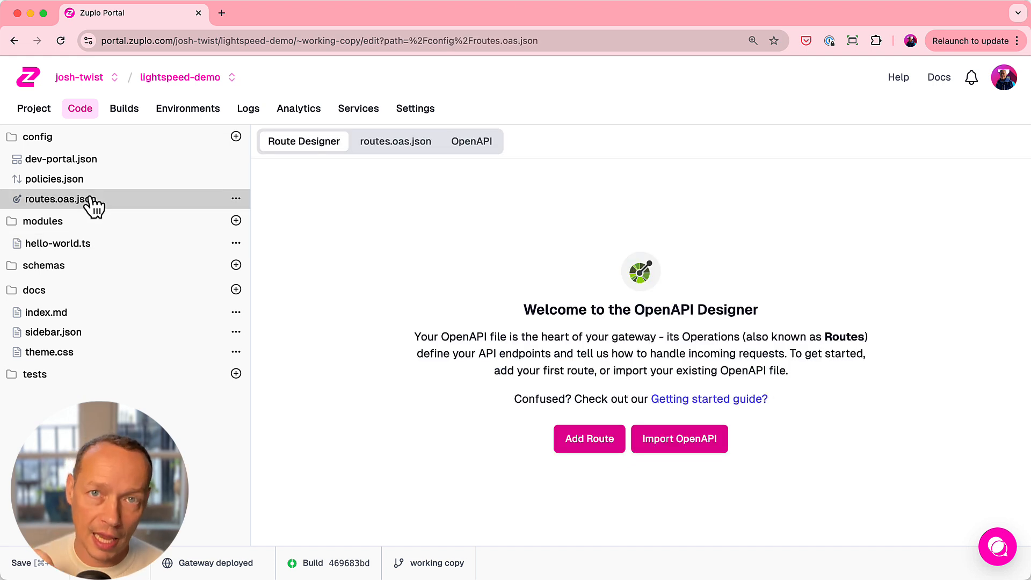
{"action": "left_click_drag", "start_coordinate": [58, 202], "coordinate": [102, 204]}
{"action": "left_click", "coordinate": [236, 136]}
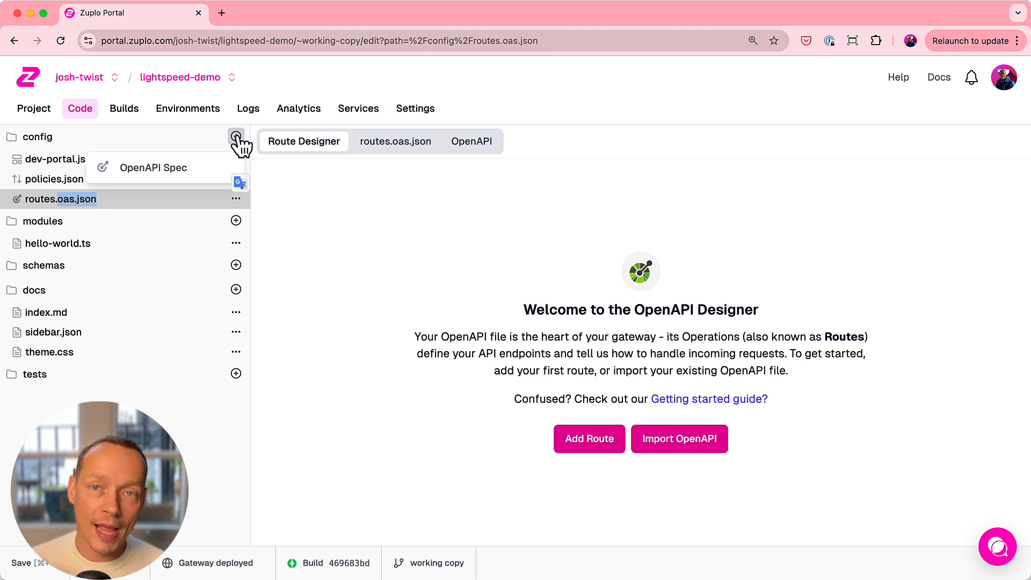
{"action": "double_click", "coordinate": [664, 309]}
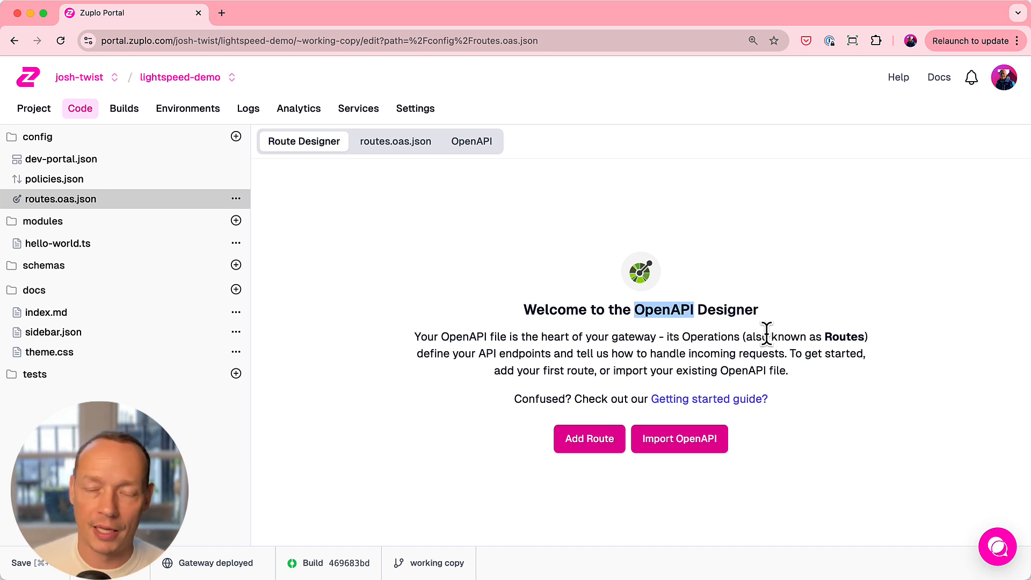
- Open JSONPlaceholder in a new browser tab, go to its /todos resource and copy that page's URL
{"action": "left_click", "coordinate": [222, 15]}
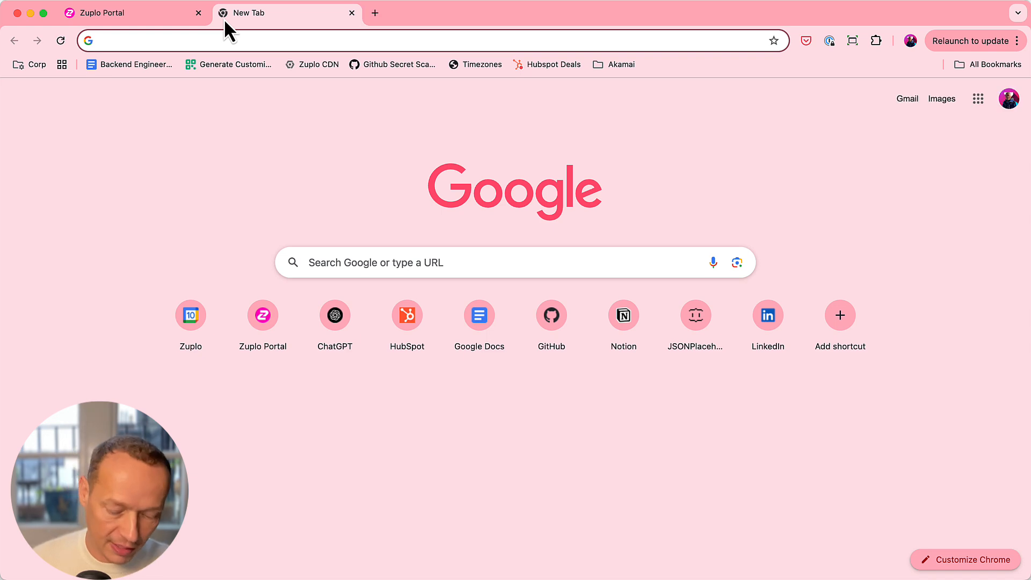
{"action": "type", "text": "json"}
{"action": "key", "text": "Return"}
{"action": "scroll", "coordinate": [494, 263], "scroll_direction": "down", "scroll_amount": 15}
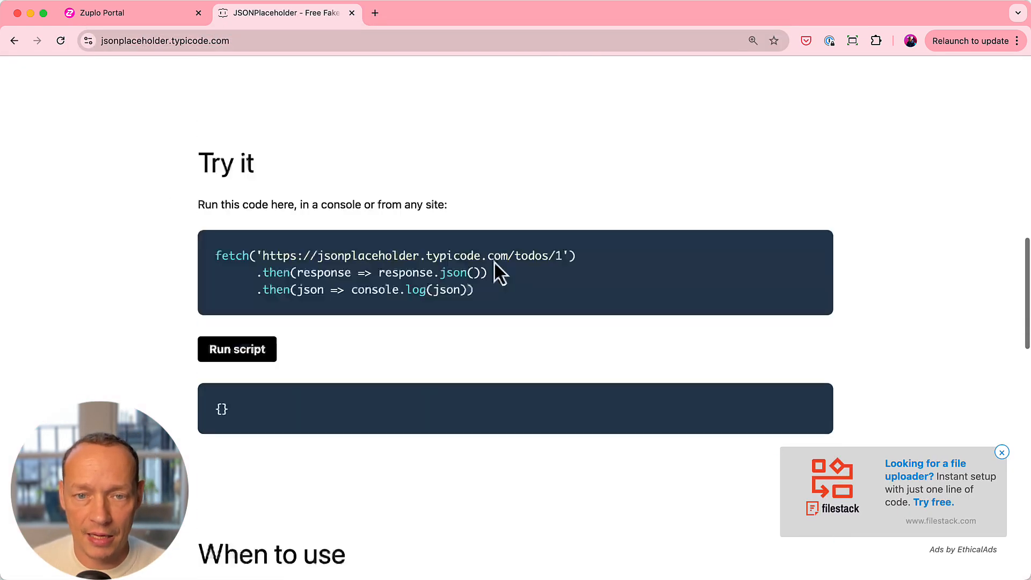
{"action": "left_click", "coordinate": [226, 376]}
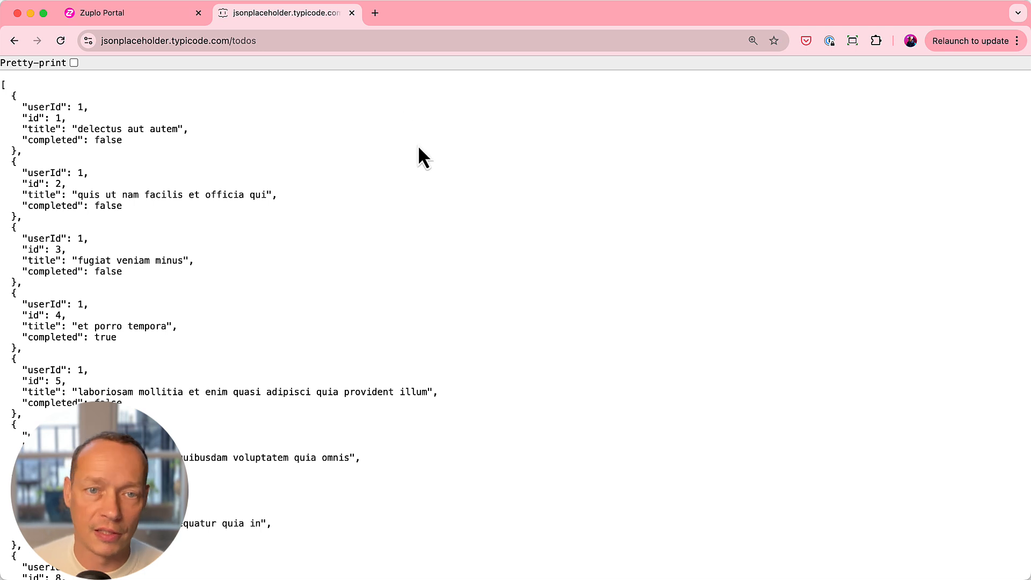
{"action": "left_click", "coordinate": [306, 37]}
{"action": "key", "text": "super+a"}
{"action": "key", "text": "super+c"}
- Back in the Zuplo Portal, add a route with the summary "Get all todos" and the path /v1/todos
{"action": "left_click", "coordinate": [163, 17]}
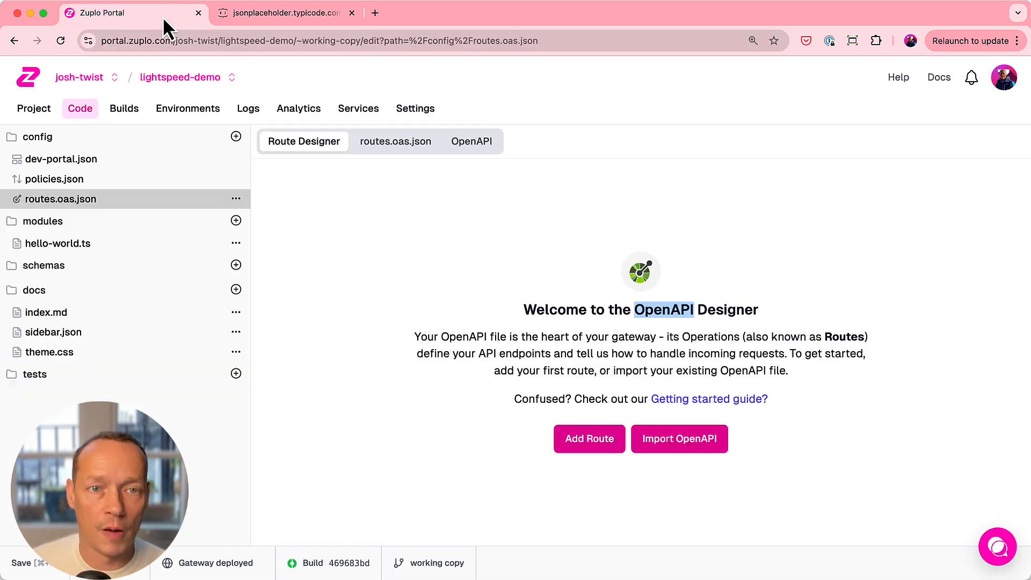
{"action": "left_click", "coordinate": [598, 444]}
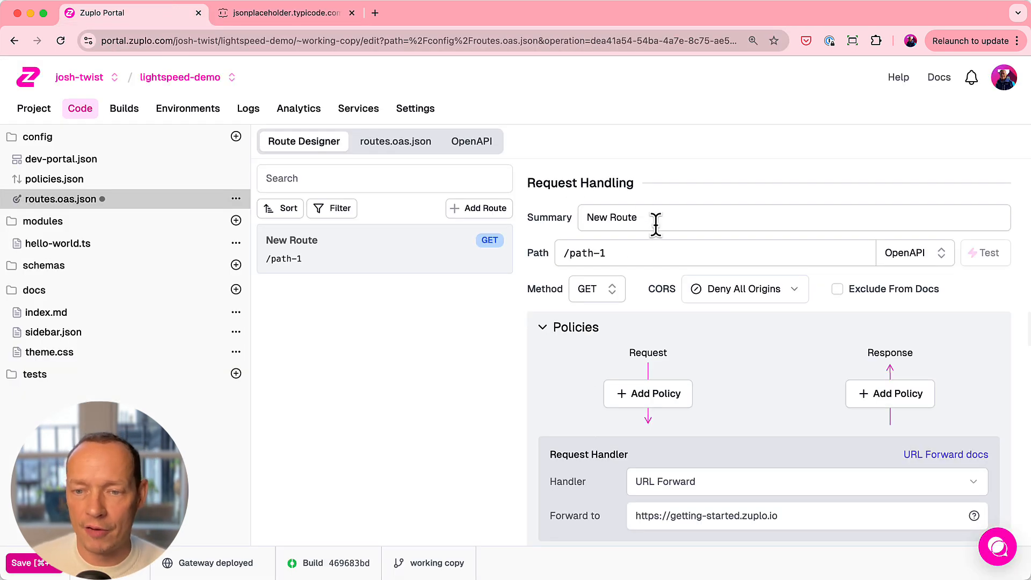
{"action": "left_click_drag", "start_coordinate": [656, 223], "coordinate": [523, 216]}
{"action": "type", "text": "Get all to"}
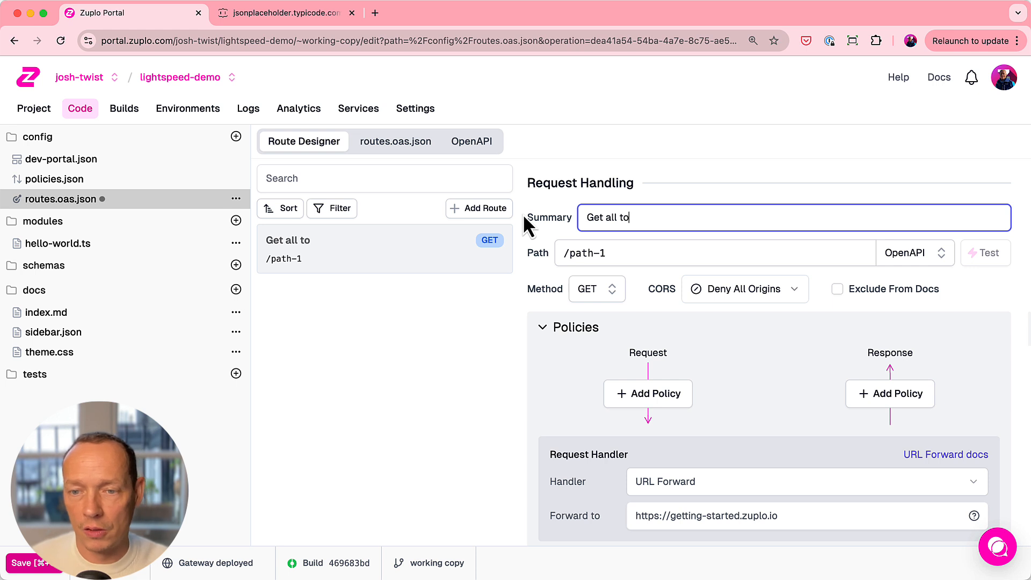
{"action": "type", "text": "dos"}
{"action": "left_click", "coordinate": [588, 253]}
{"action": "left_click_drag", "start_coordinate": [589, 253], "coordinate": [490, 257]}
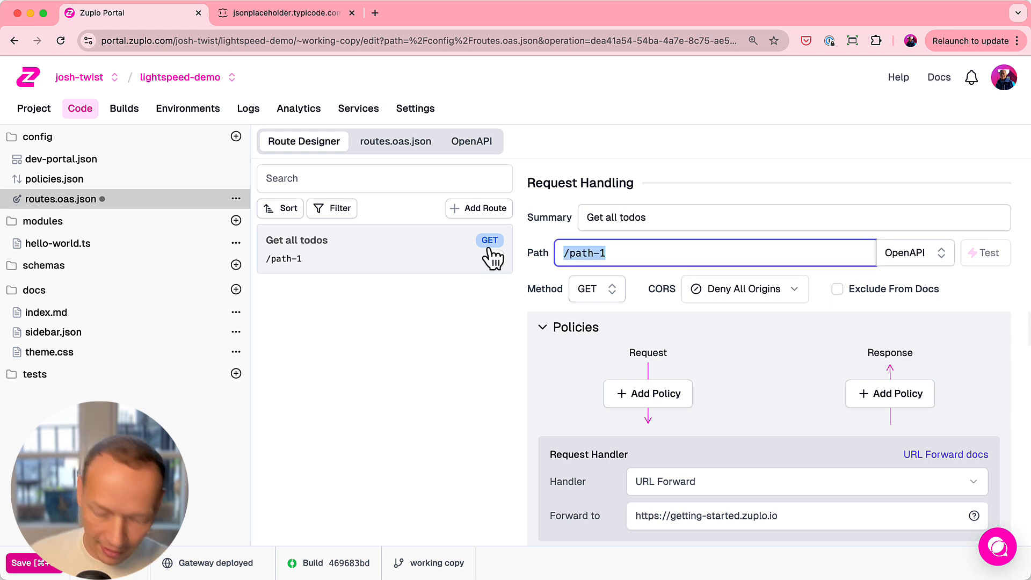
{"action": "type", "text": "/v1/todos"}
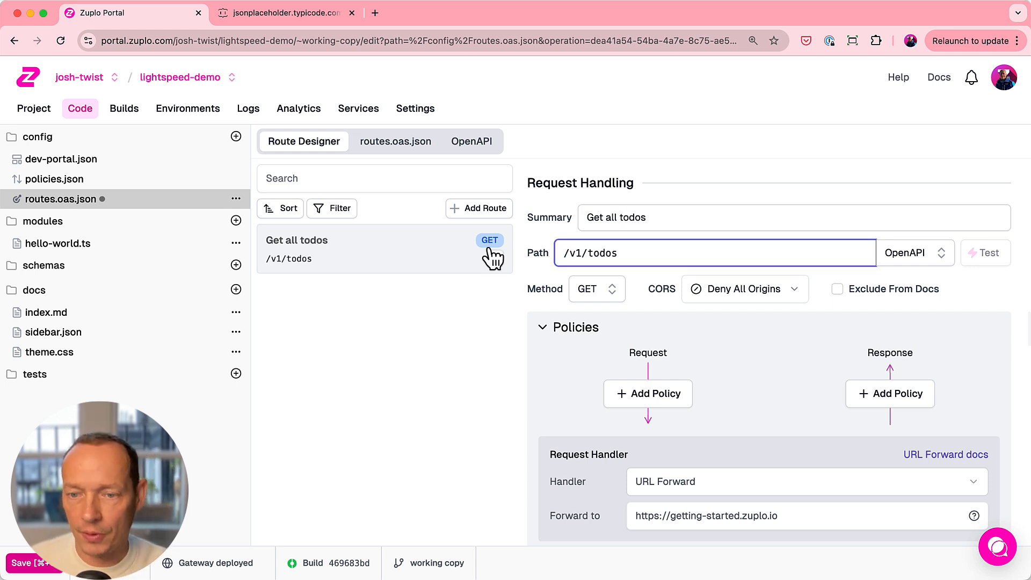
{"action": "scroll", "coordinate": [729, 369], "scroll_direction": "down", "scroll_amount": 1}
{"action": "left_click", "coordinate": [689, 465]}
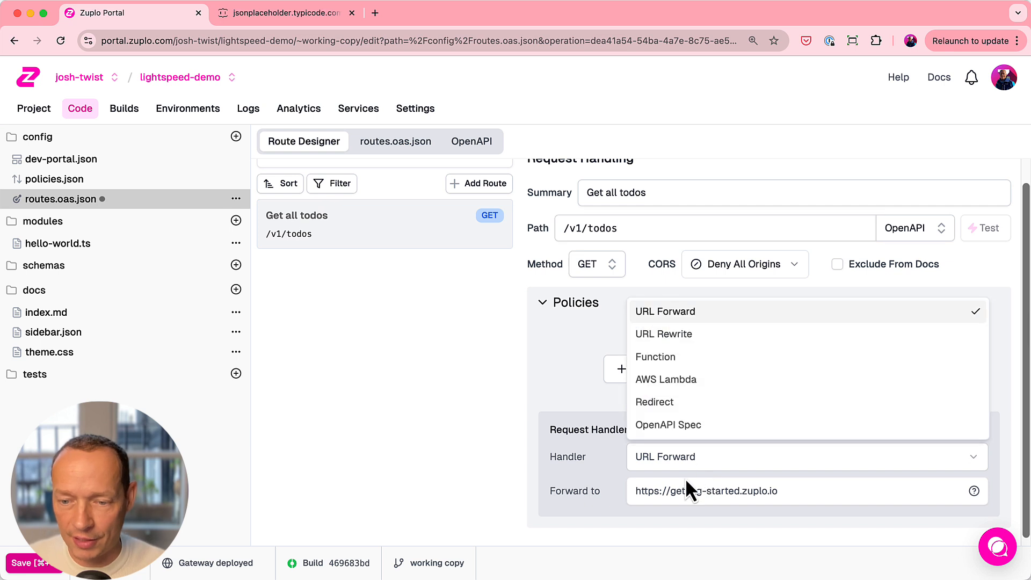
{"action": "left_click", "coordinate": [698, 334]}
{"action": "left_click_drag", "start_coordinate": [773, 489], "coordinate": [529, 485]}
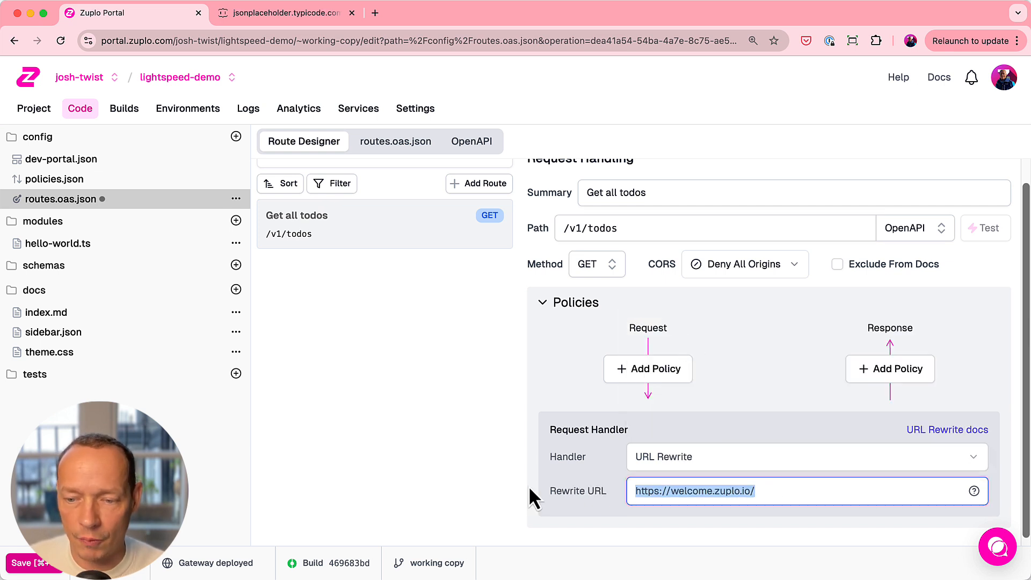
{"action": "key", "text": "super+v"}
{"action": "left_click", "coordinate": [30, 562]}
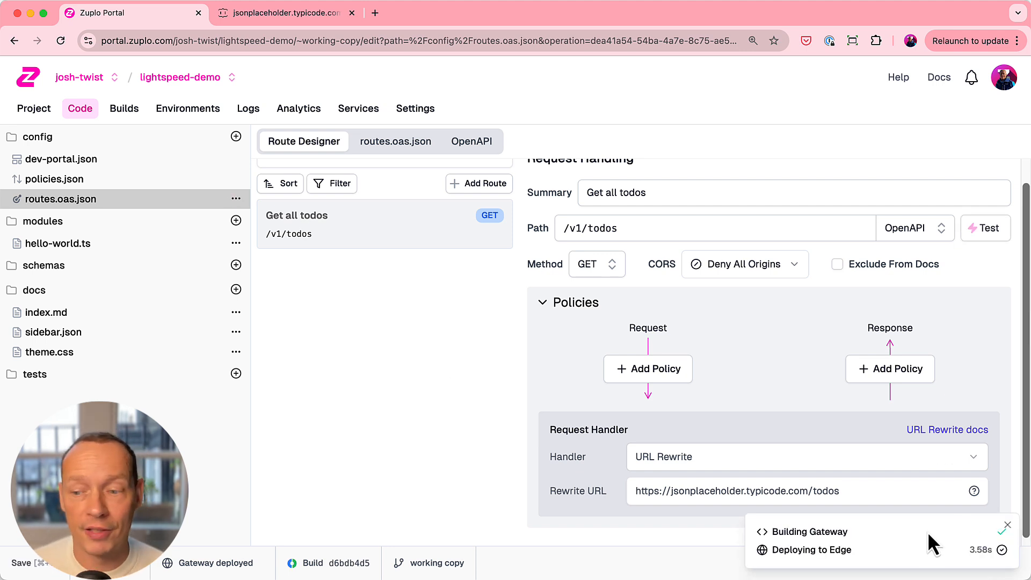
- Test the route by opening its deployed /v1/todos URL in the browser, and review its request and handler settings
{"action": "left_click", "coordinate": [979, 232]}
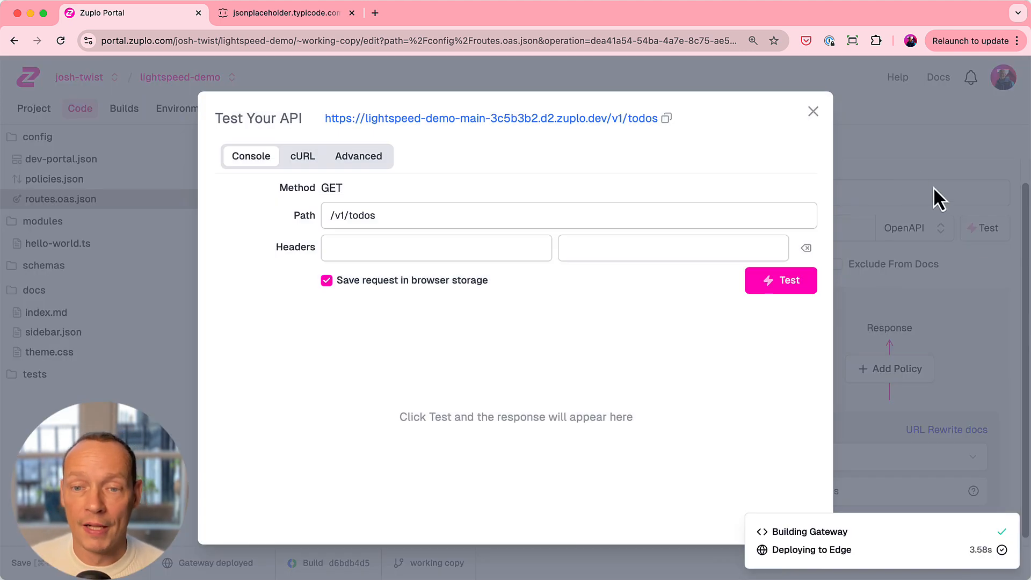
{"action": "left_click", "coordinate": [662, 118]}
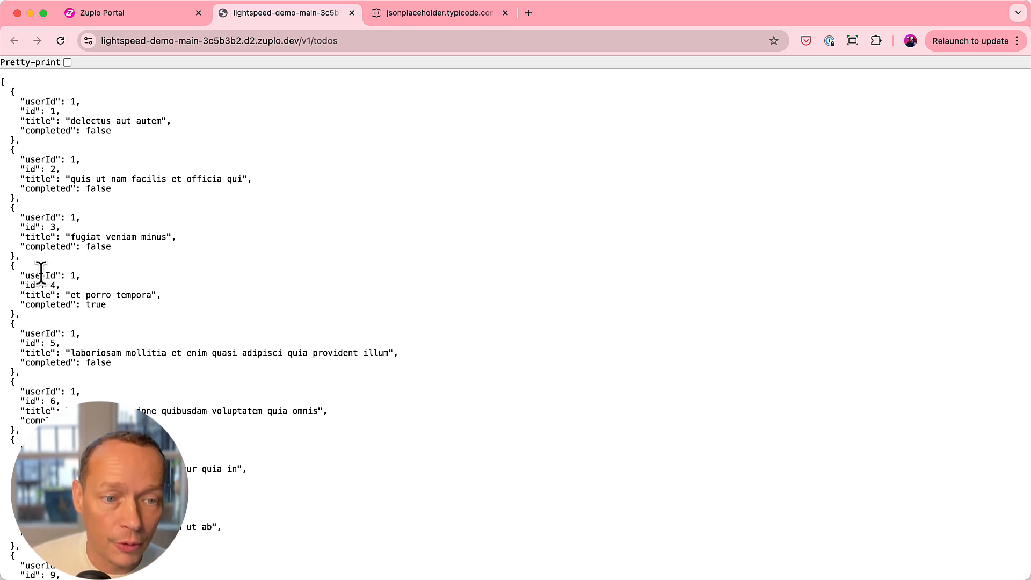
{"action": "left_click_drag", "start_coordinate": [112, 41], "coordinate": [235, 43]}
{"action": "left_click", "coordinate": [156, 13]}
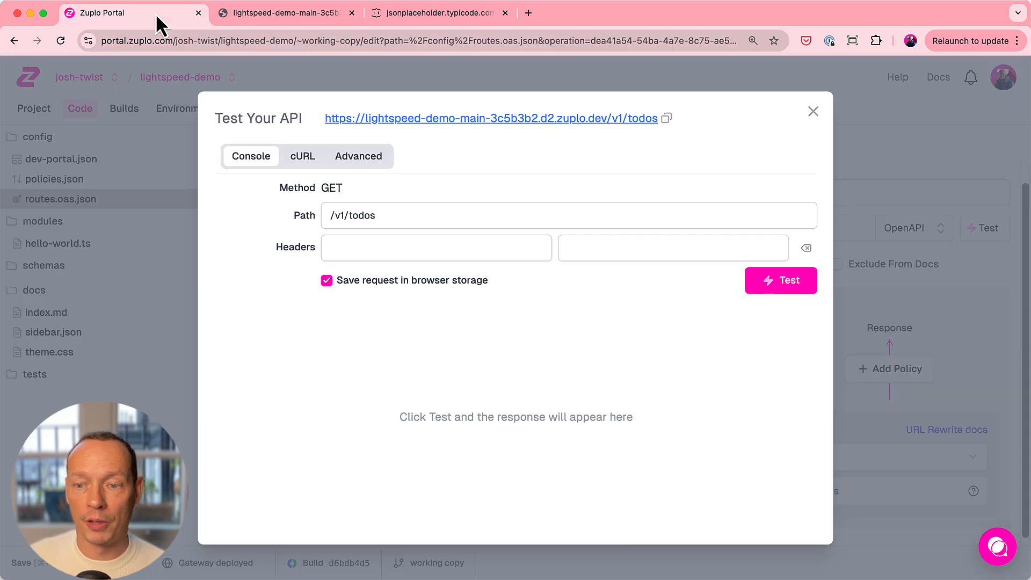
{"action": "left_click", "coordinate": [813, 111]}
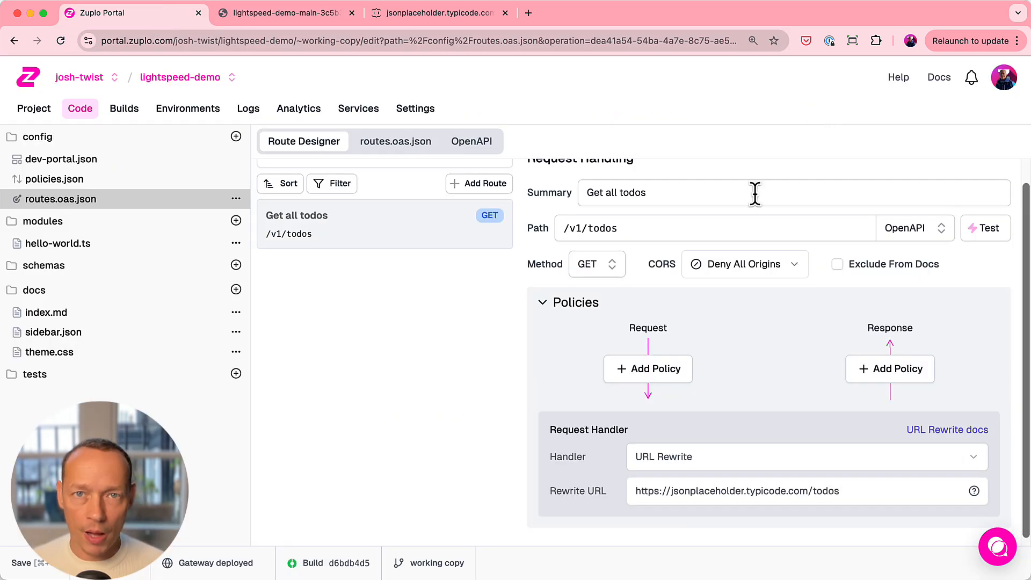
{"action": "left_click_drag", "start_coordinate": [964, 268], "coordinate": [536, 185]}
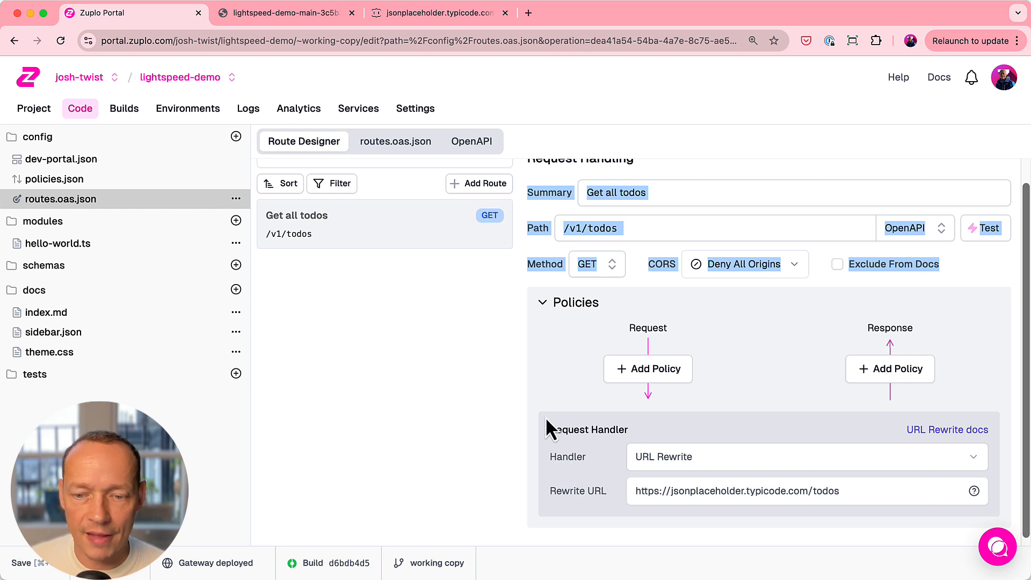
{"action": "left_click_drag", "start_coordinate": [545, 416], "coordinate": [975, 509]}
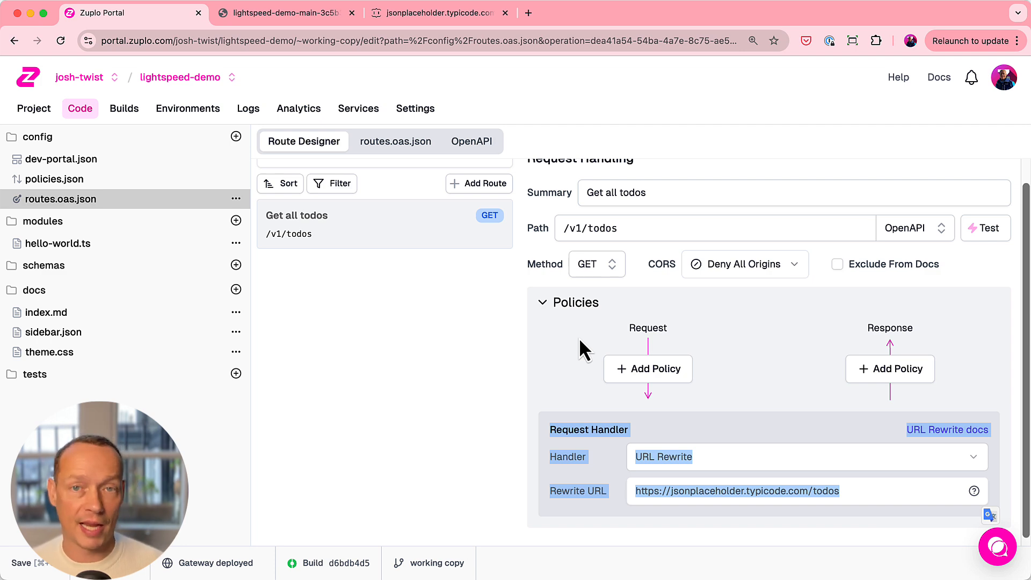
- Add a Rate Limiting policy with its default configuration to the route's request policies and save the changes
{"action": "left_click", "coordinate": [648, 369]}
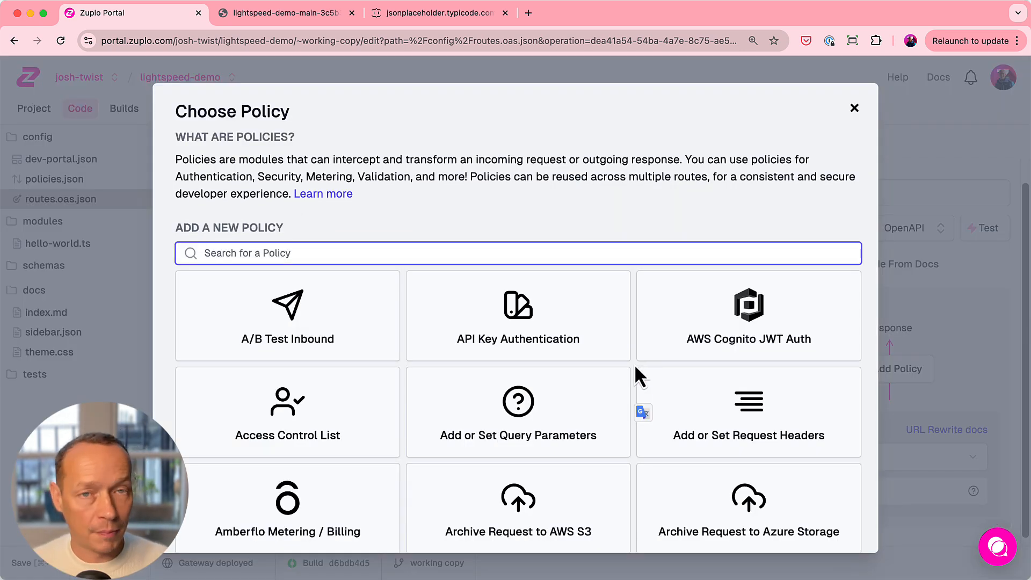
{"action": "scroll", "coordinate": [546, 329], "scroll_direction": "down", "scroll_amount": 15}
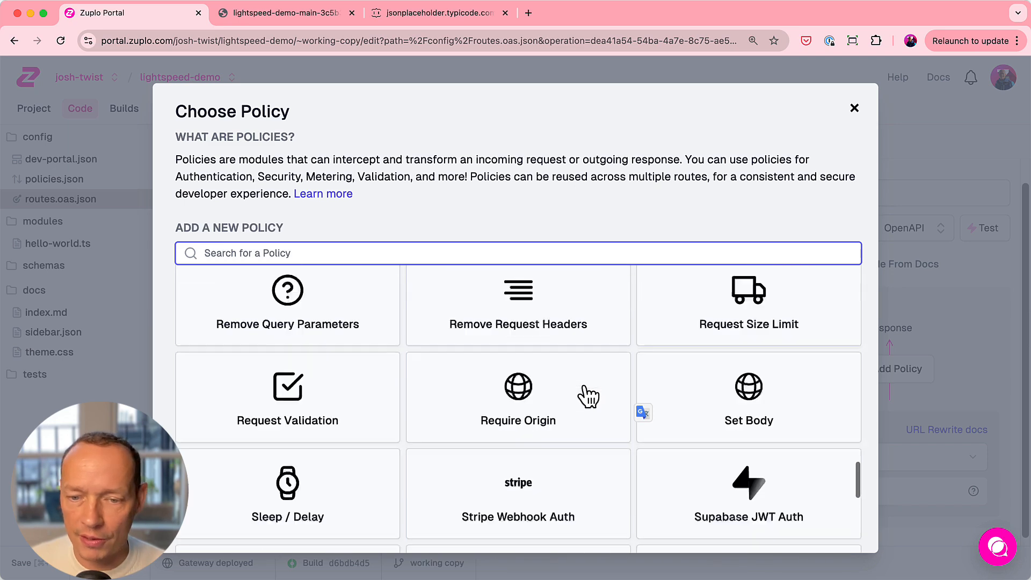
{"action": "scroll", "coordinate": [537, 349], "scroll_direction": "up", "scroll_amount": 15}
{"action": "left_click", "coordinate": [444, 253]}
{"action": "type", "text": "rate"}
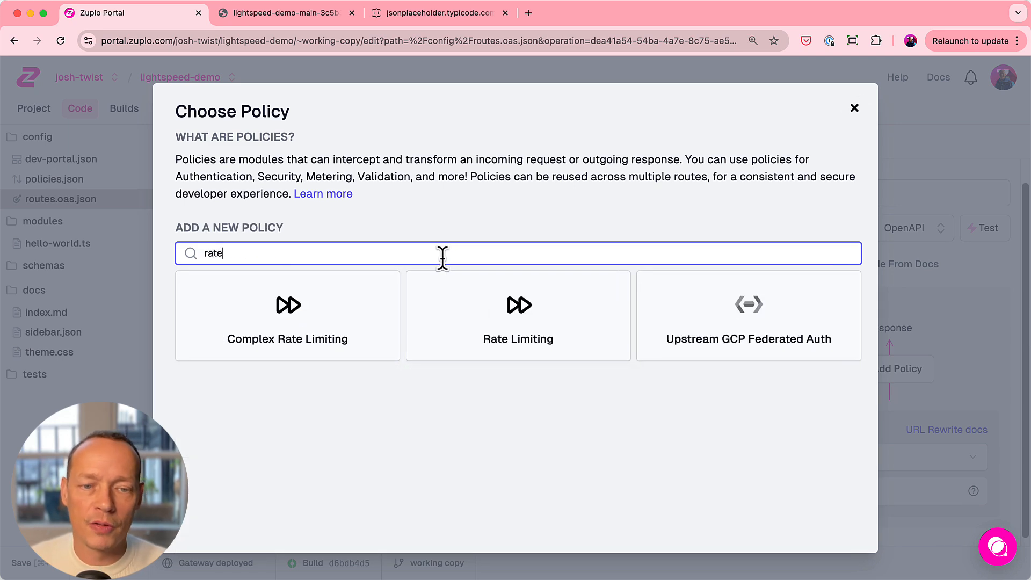
{"action": "left_click", "coordinate": [520, 305]}
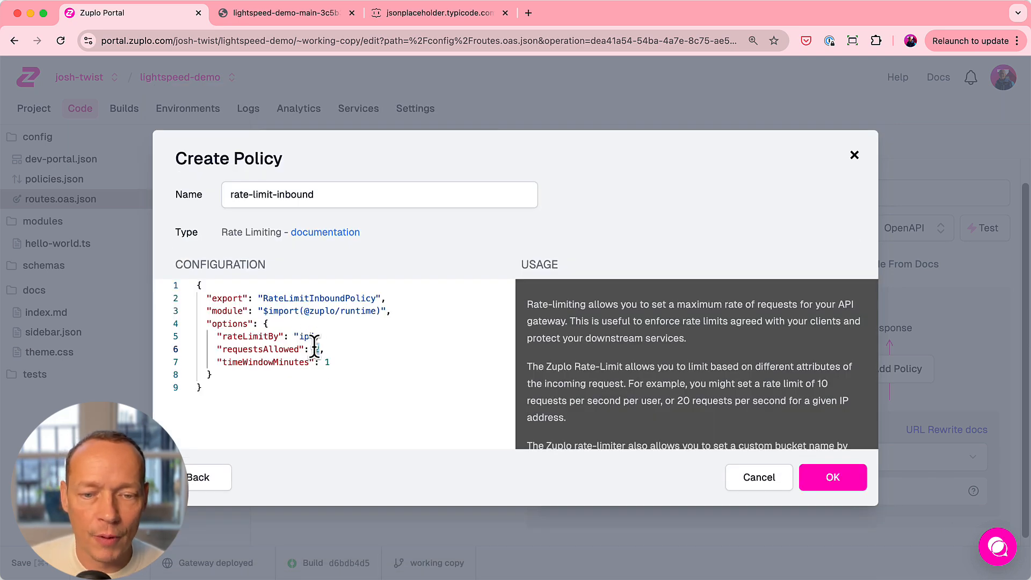
{"action": "left_click", "coordinate": [832, 478]}
{"action": "left_click", "coordinate": [25, 565]}
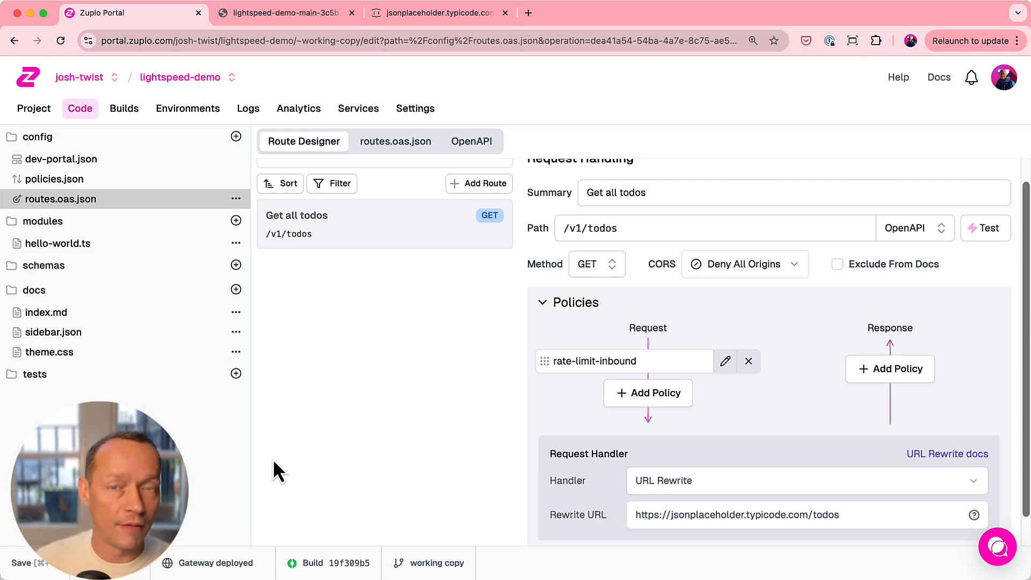
- Reload the deployed /v1/todos endpoint to test the rate limit, inspect the response's title and status, and close the test dialog
{"action": "left_click", "coordinate": [987, 230]}
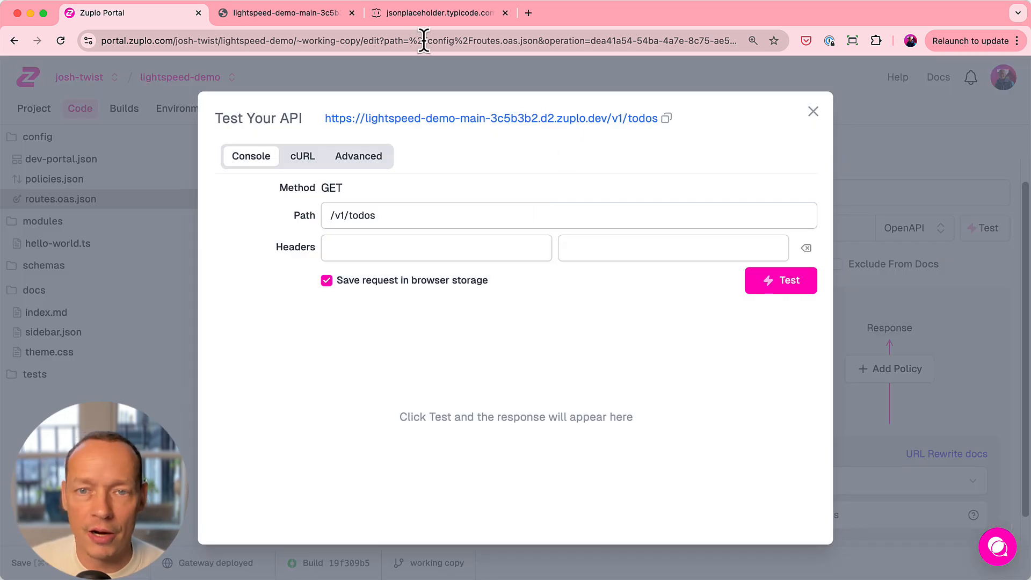
{"action": "left_click", "coordinate": [319, 12]}
{"action": "left_click", "coordinate": [59, 41]}
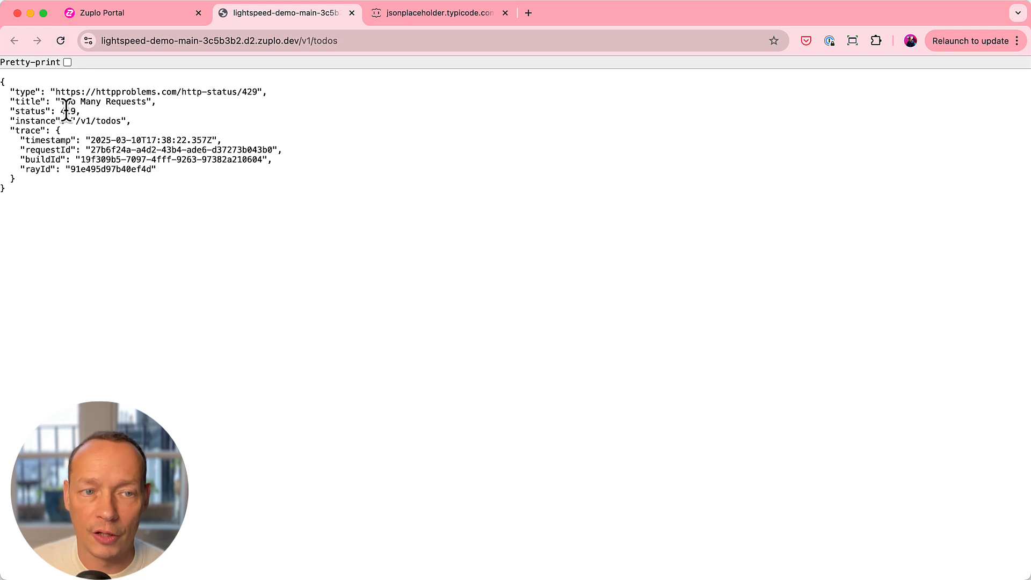
{"action": "left_click_drag", "start_coordinate": [61, 101], "coordinate": [150, 102]}
{"action": "double_click", "coordinate": [66, 111]}
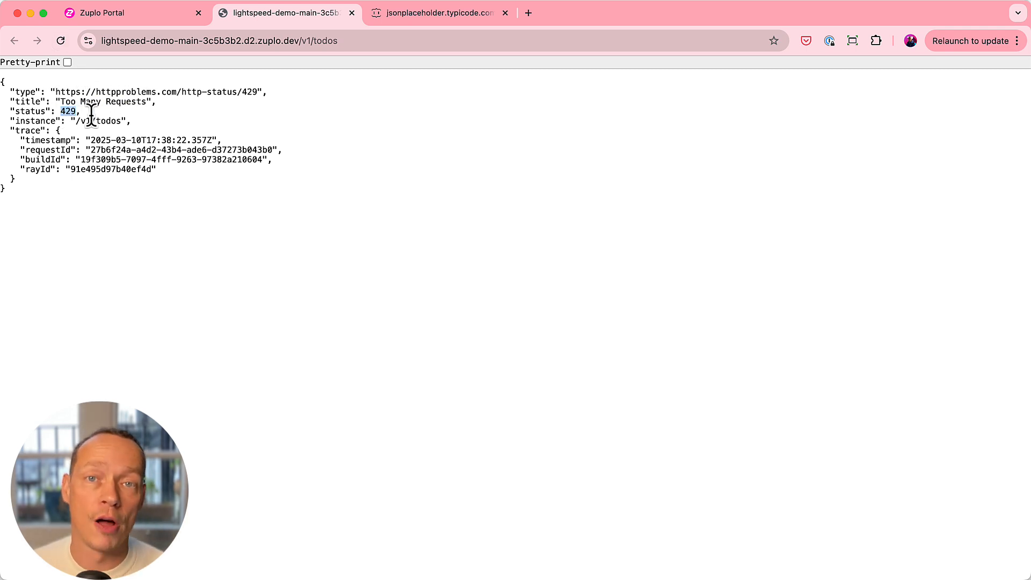
{"action": "left_click", "coordinate": [102, 13]}
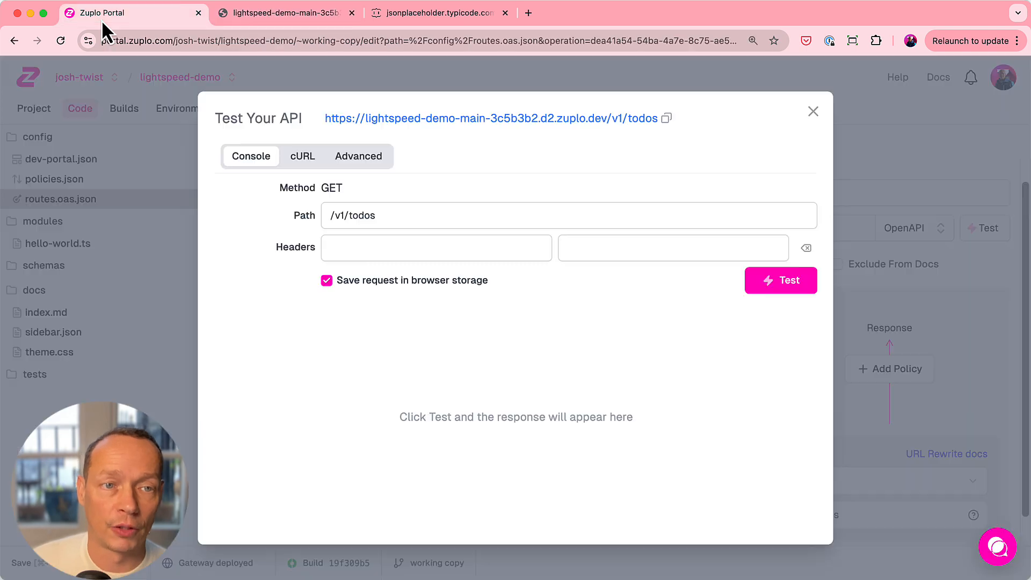
{"action": "left_click", "coordinate": [812, 112]}
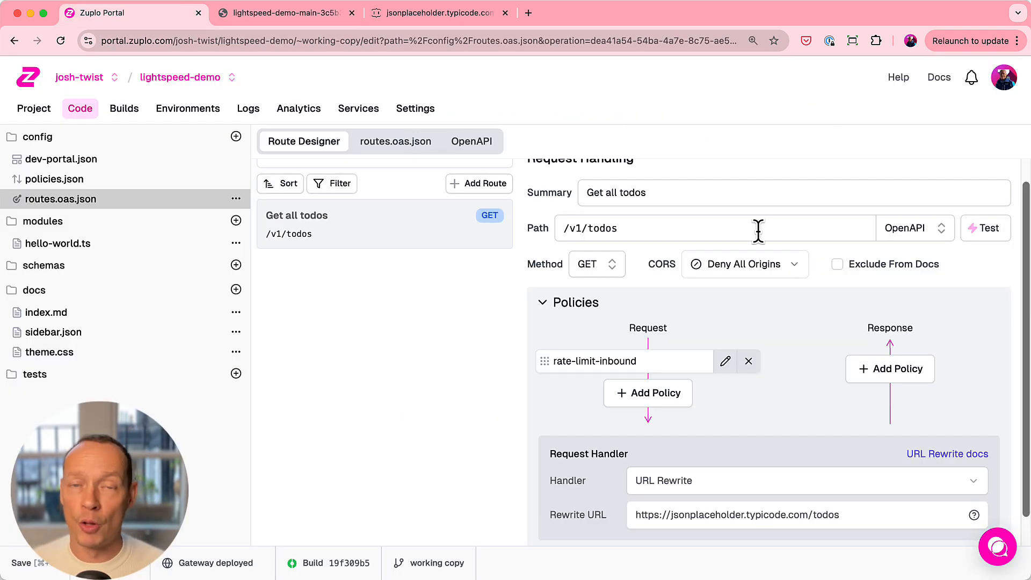
- Add an API Key Authentication policy with its default configuration to the route's request policies, ahead of rate-limit-inbound, and save the changes
{"action": "left_click", "coordinate": [677, 396]}
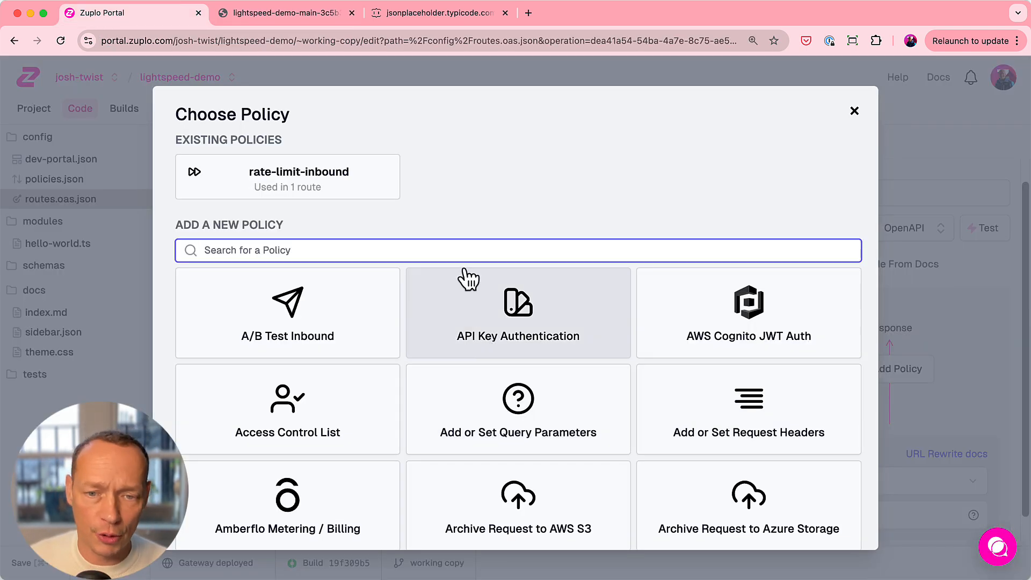
{"action": "type", "text": "auth"}
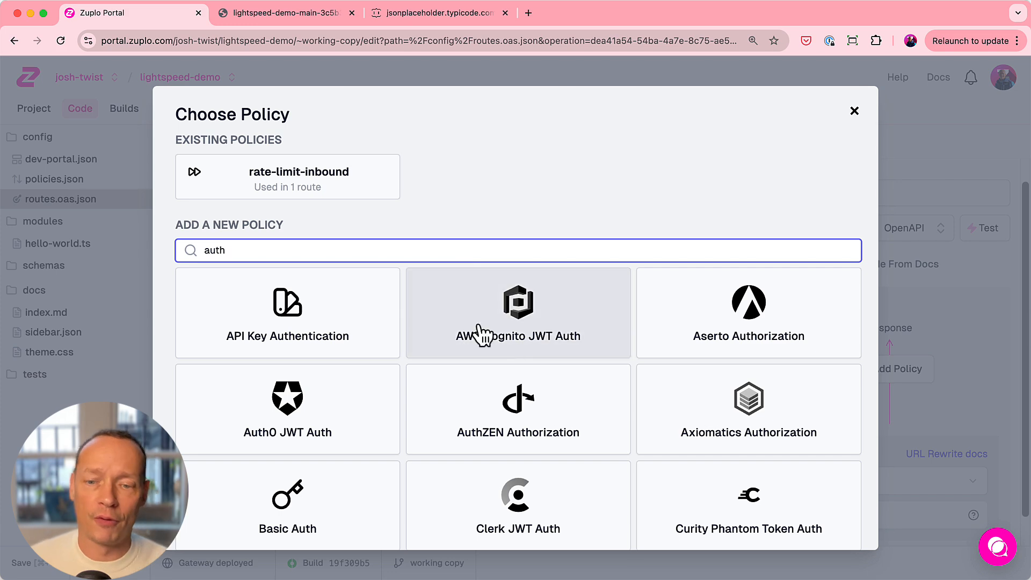
{"action": "scroll", "coordinate": [602, 408], "scroll_direction": "down", "scroll_amount": 1}
{"action": "scroll", "coordinate": [602, 408], "scroll_direction": "down", "scroll_amount": 2}
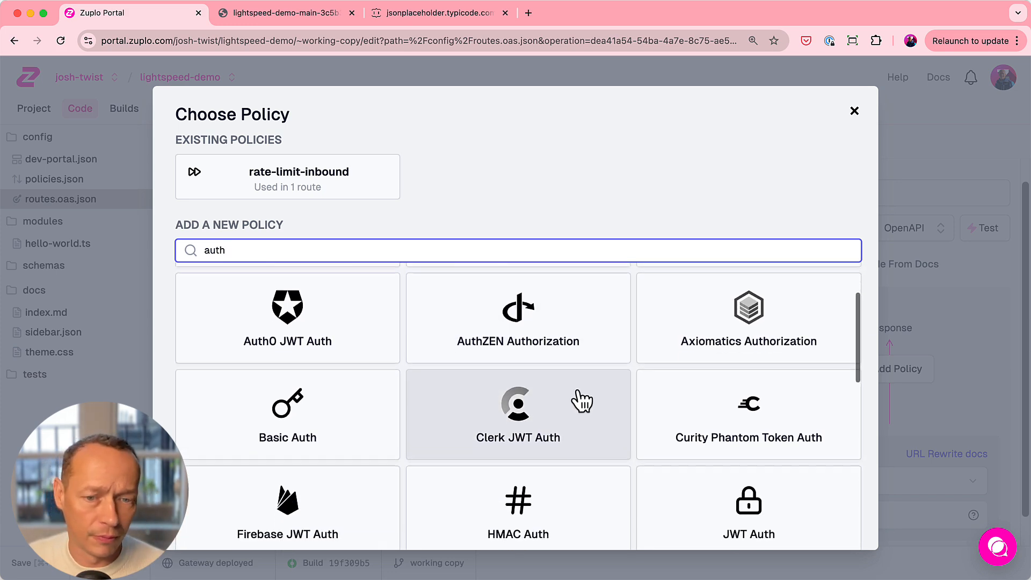
{"action": "scroll", "coordinate": [548, 380], "scroll_direction": "down", "scroll_amount": 2}
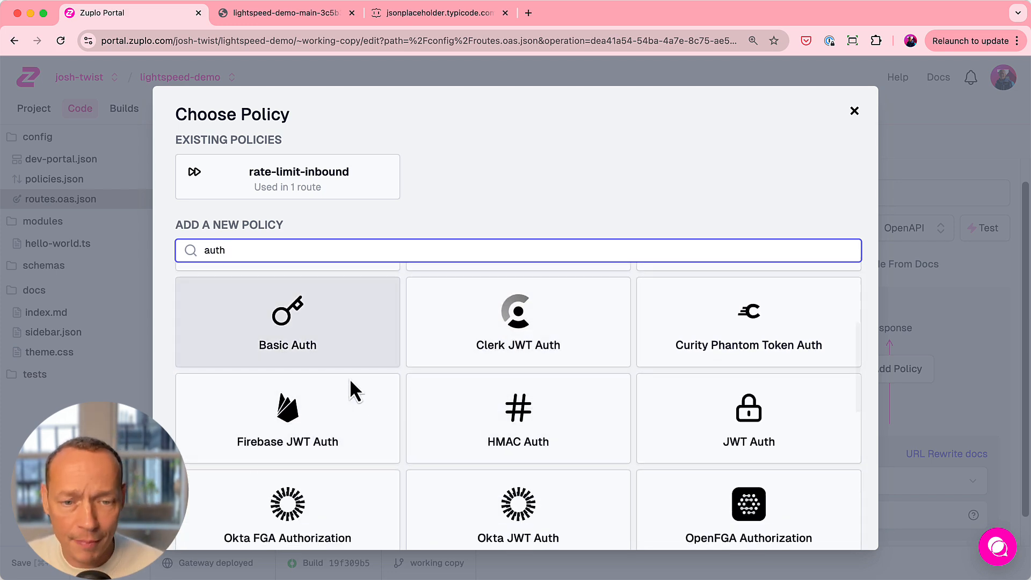
{"action": "scroll", "coordinate": [518, 426], "scroll_direction": "down", "scroll_amount": 3}
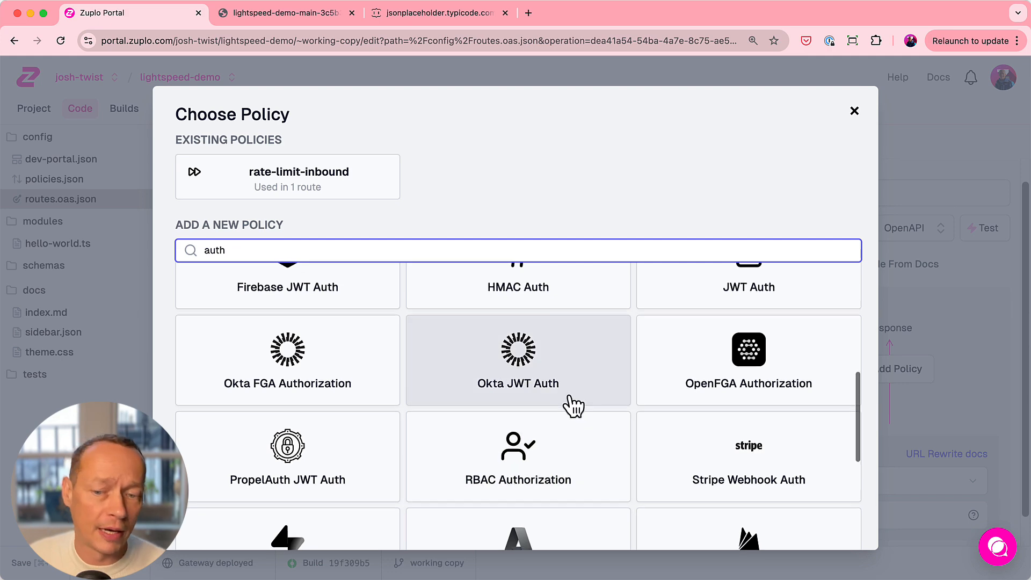
{"action": "scroll", "coordinate": [537, 414], "scroll_direction": "down", "scroll_amount": 3}
{"action": "scroll", "coordinate": [566, 424], "scroll_direction": "up", "scroll_amount": 3}
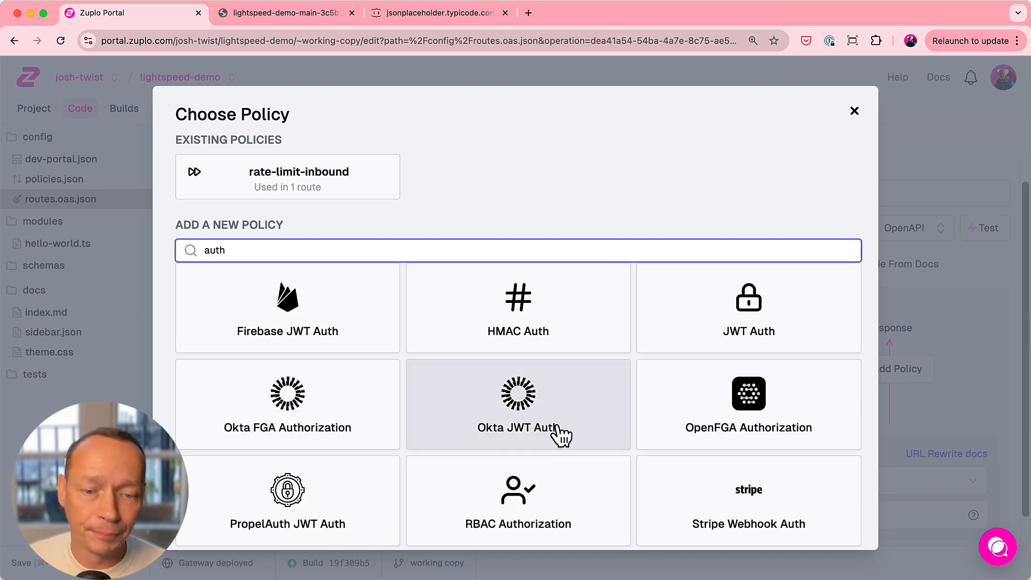
{"action": "scroll", "coordinate": [559, 435], "scroll_direction": "up", "scroll_amount": 3}
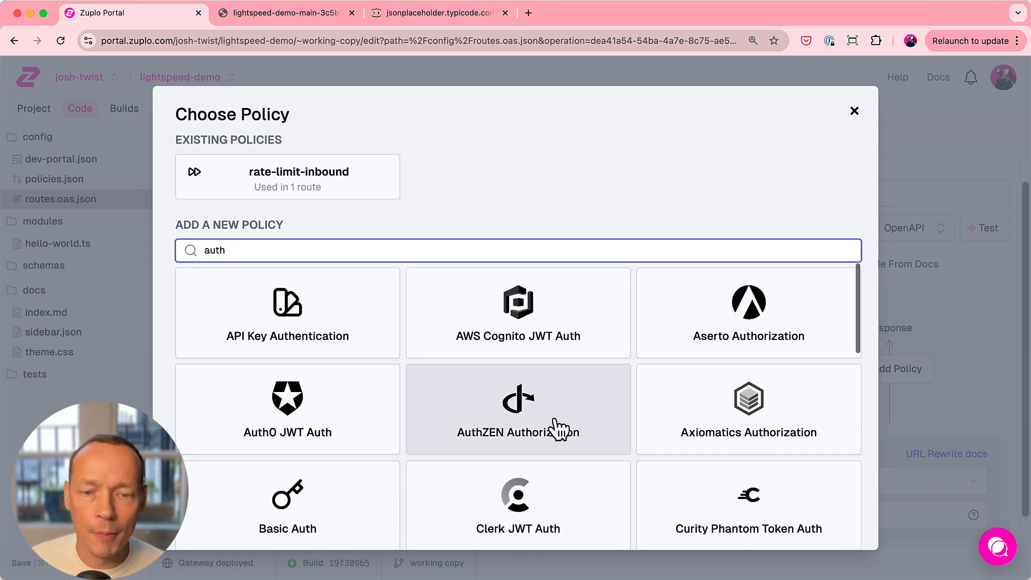
{"action": "left_click", "coordinate": [298, 309]}
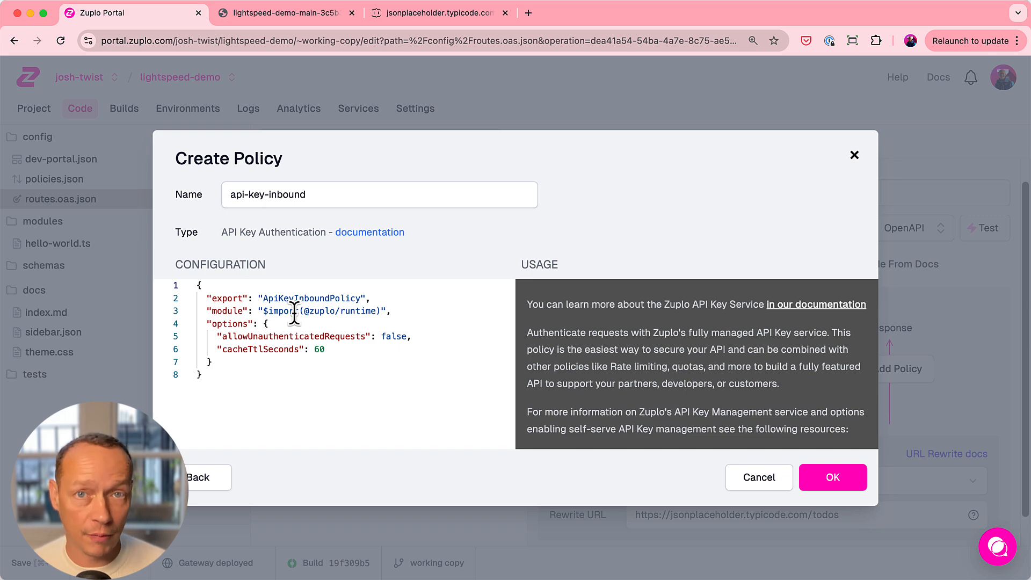
{"action": "left_click", "coordinate": [840, 483]}
{"action": "left_click_drag", "start_coordinate": [546, 389], "coordinate": [547, 354]}
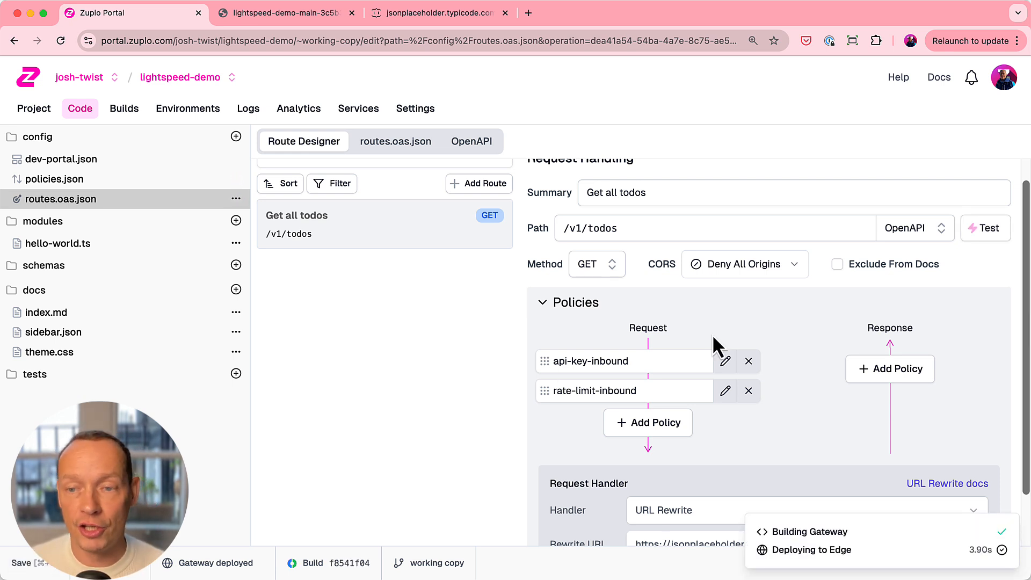
- Reload the deployed /v1/todos endpoint to test the authentication policy and inspect the response's title
{"action": "left_click", "coordinate": [275, 15]}
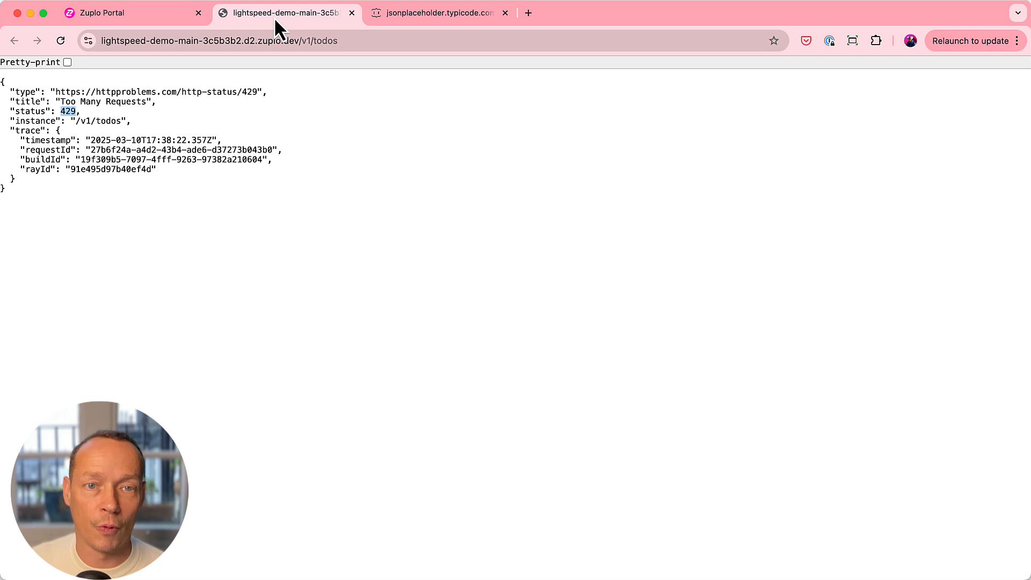
{"action": "left_click", "coordinate": [61, 40]}
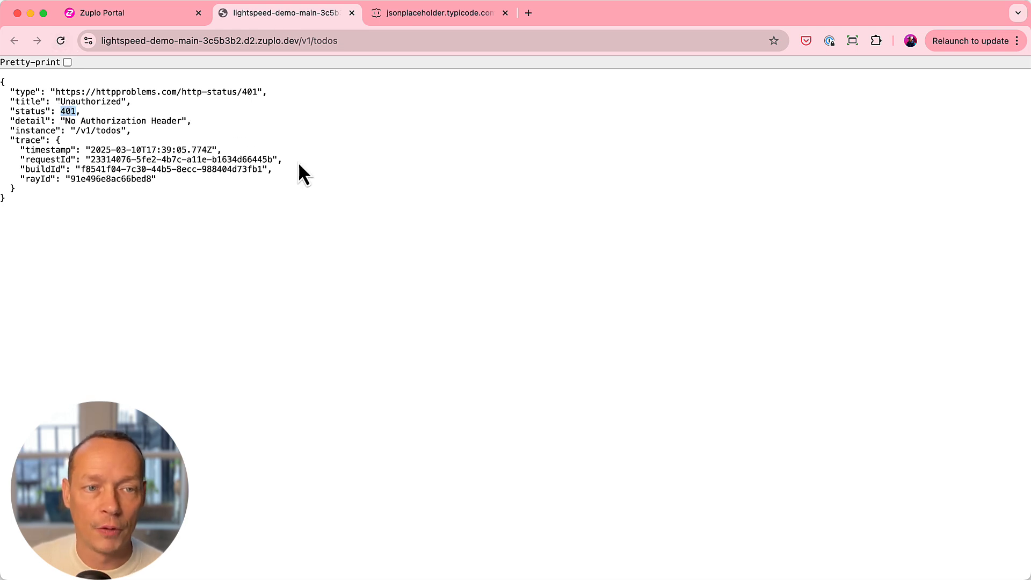
{"action": "double_click", "coordinate": [90, 100]}
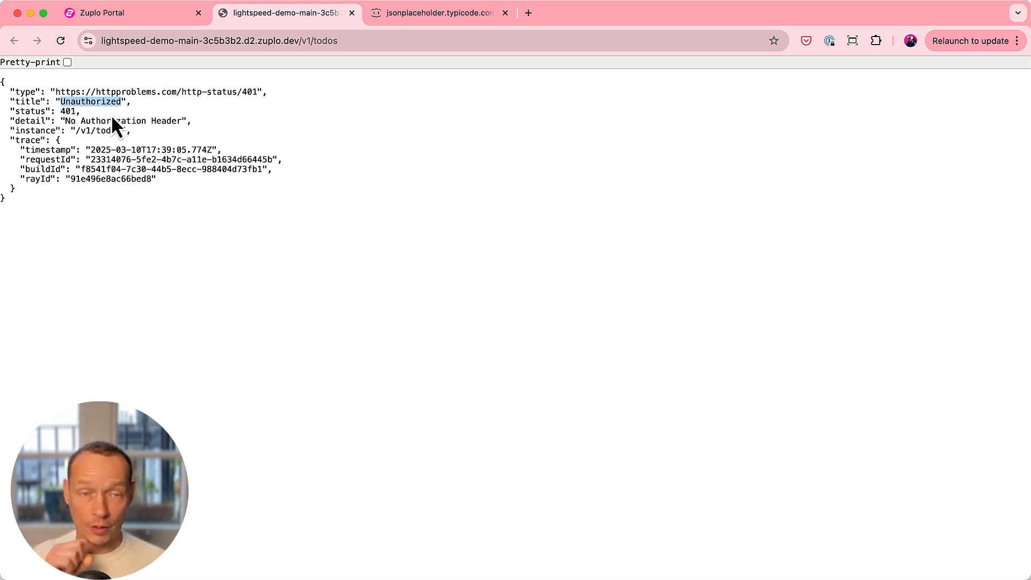
- In the project's API Key Service, start a new consumer with the subject test and enter the key manager's email
{"action": "left_click", "coordinate": [115, 12]}
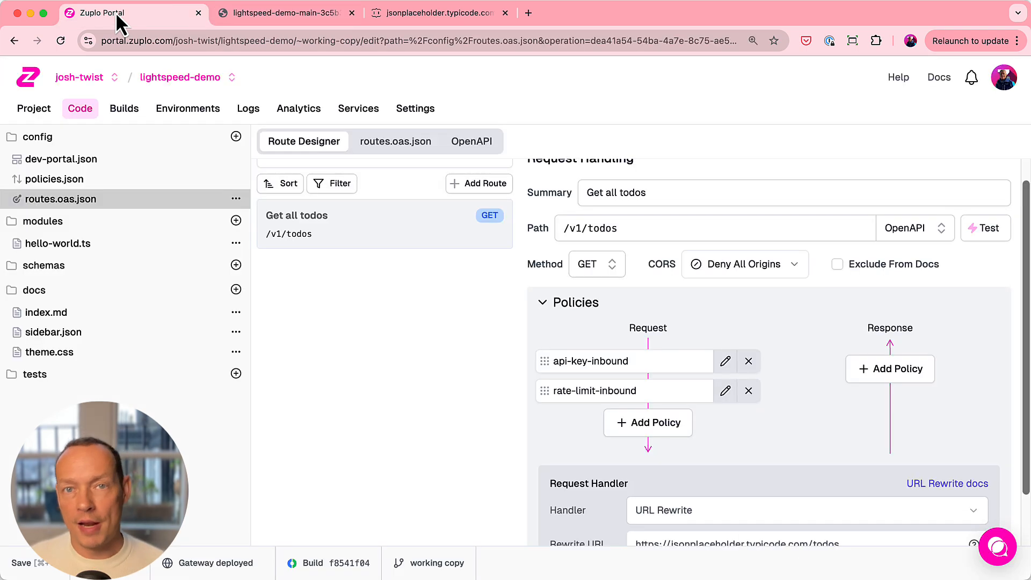
{"action": "left_click", "coordinate": [357, 109]}
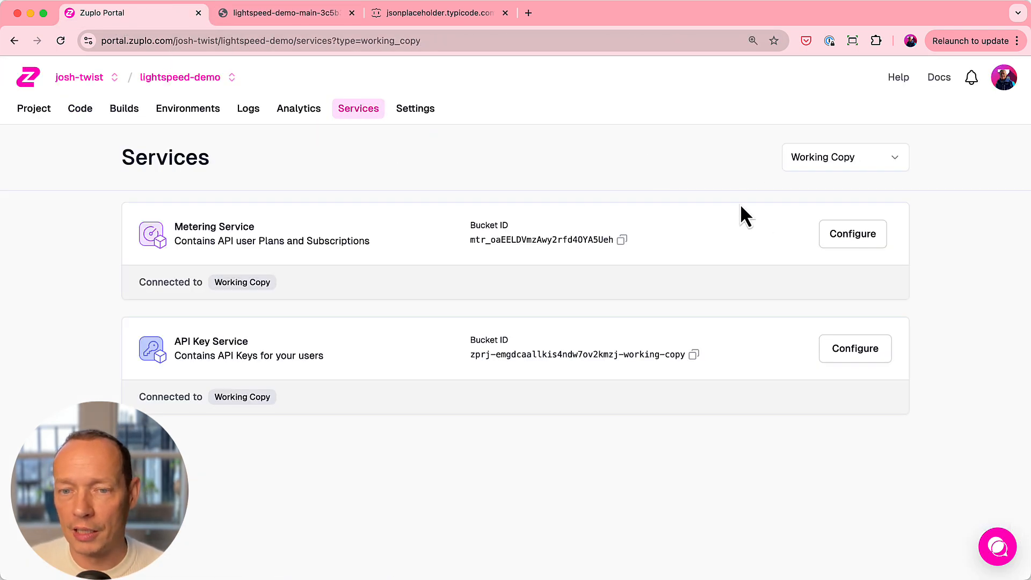
{"action": "left_click", "coordinate": [859, 354]}
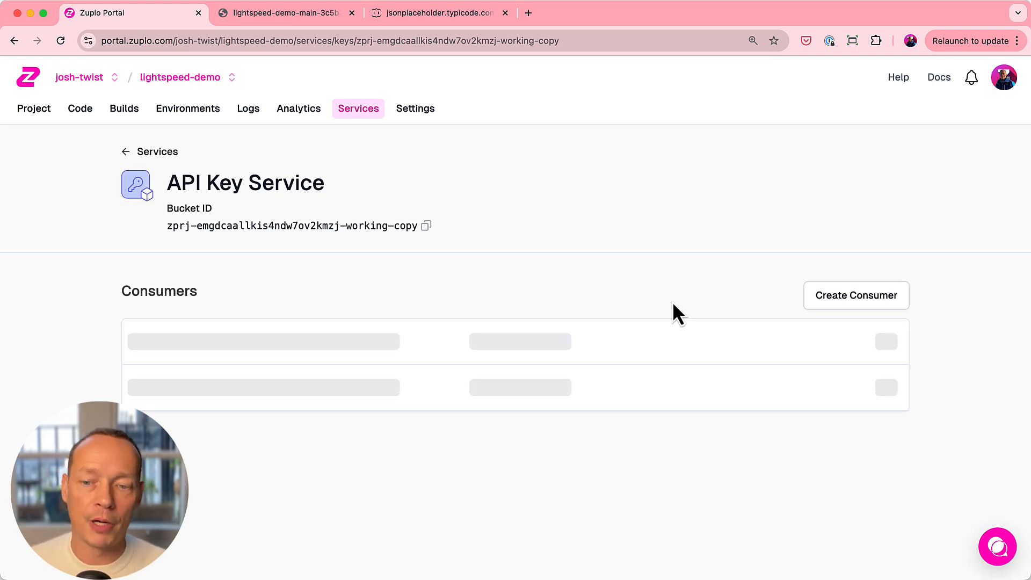
{"action": "left_click", "coordinate": [864, 303]}
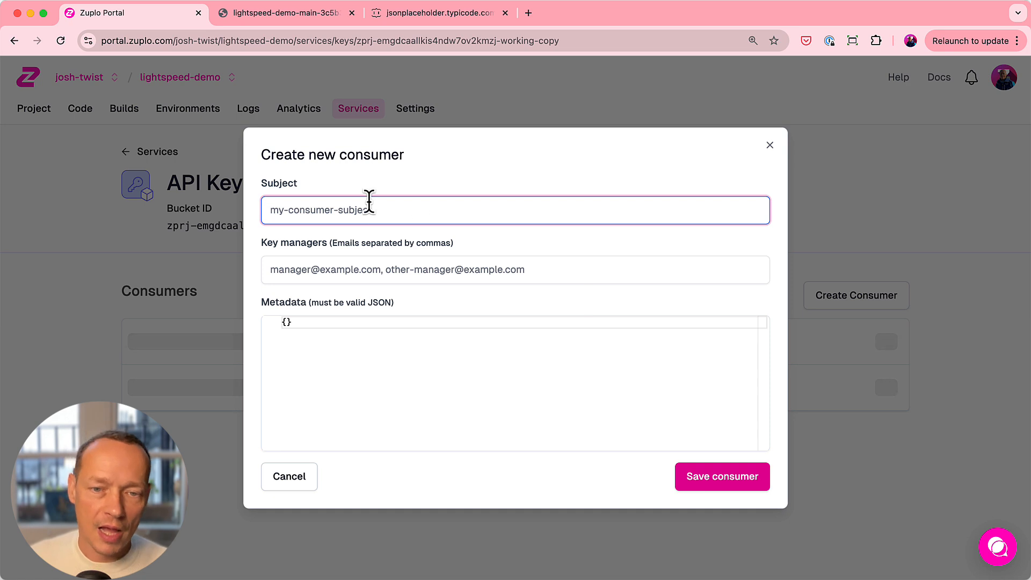
{"action": "type", "text": "test"}
{"action": "key", "text": "Tab"}
{"action": "type", "text": "j"}
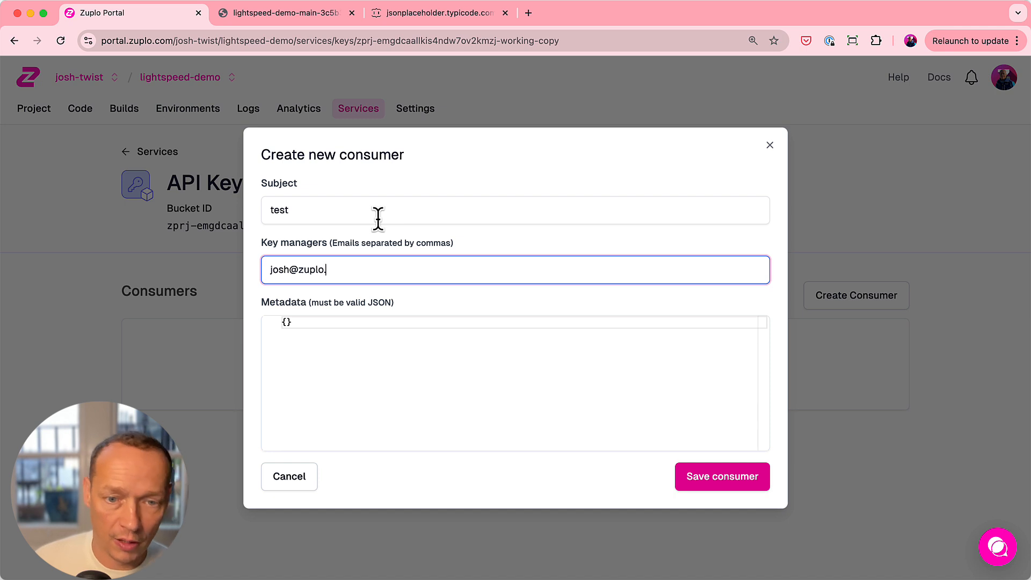
- Fill the consumer's metadata with JSON containing the customerId number and roles ["basic"], and save the consumer
{"action": "left_click", "coordinate": [287, 321]}
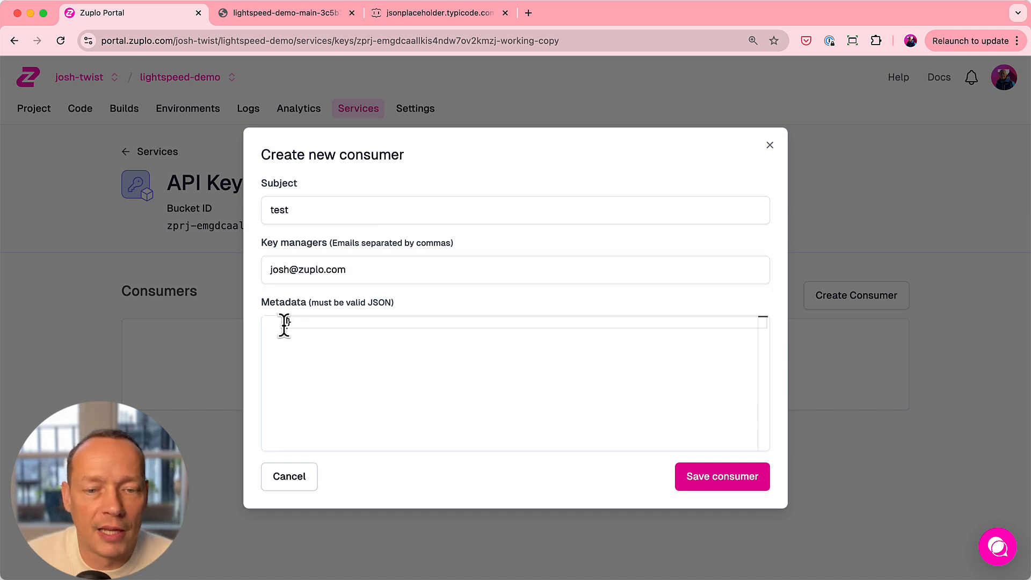
{"action": "key", "text": "Return"}
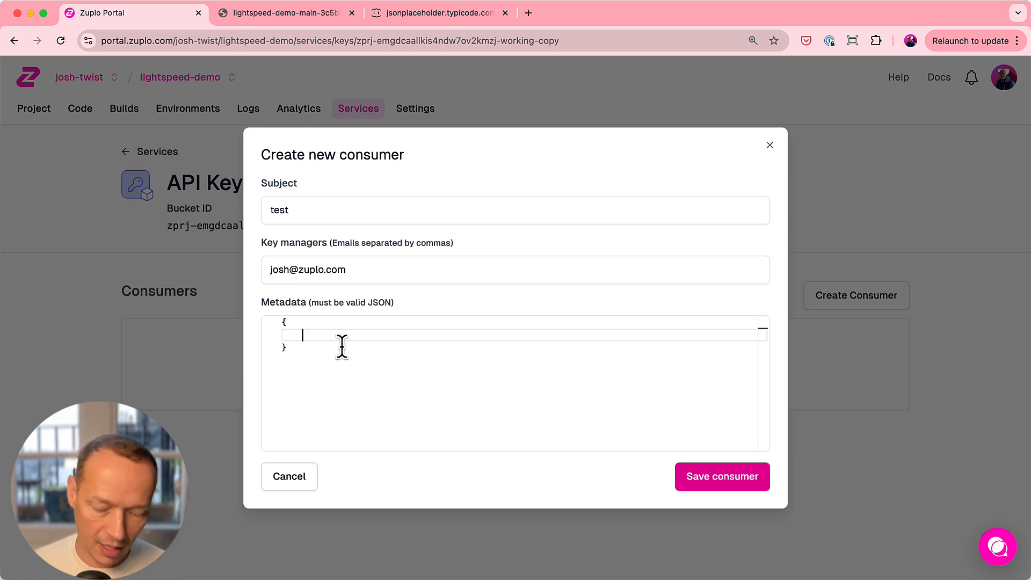
{"action": "type", "text": "\"customerId\""}
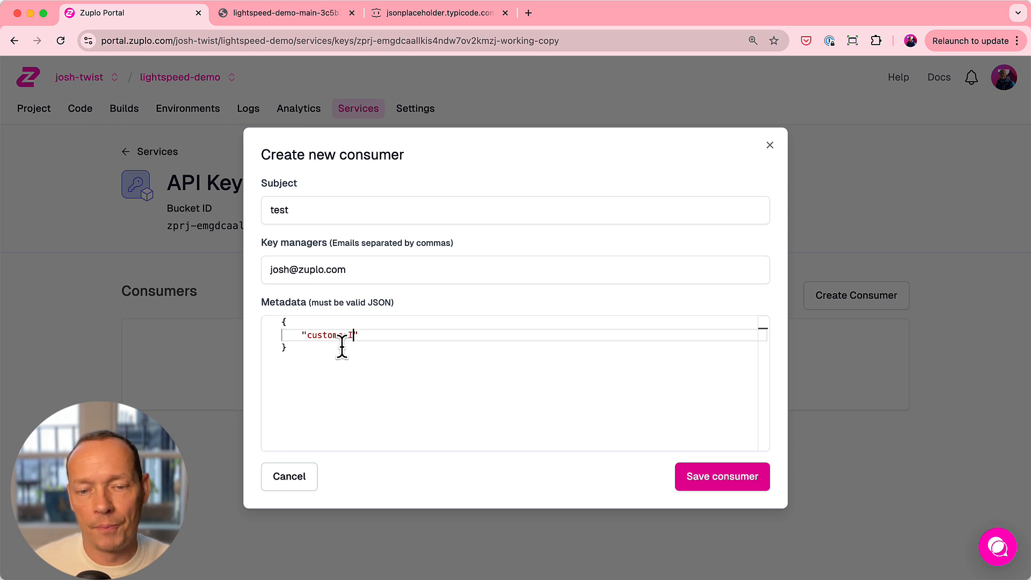
{"action": "type", "text": ": 1232,"}
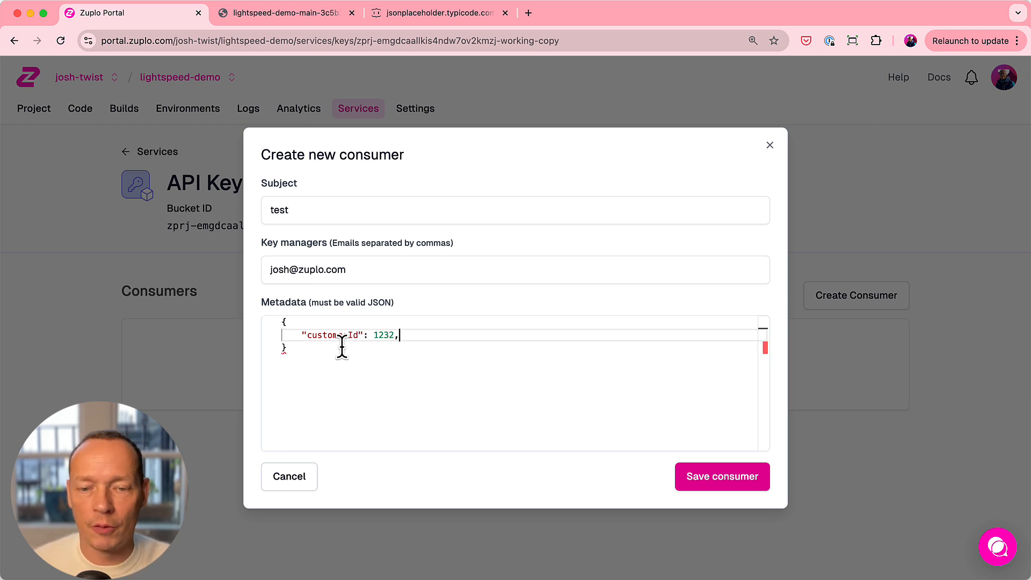
{"action": "key", "text": "Return"}
{"action": "type", "text": "\"roles"}
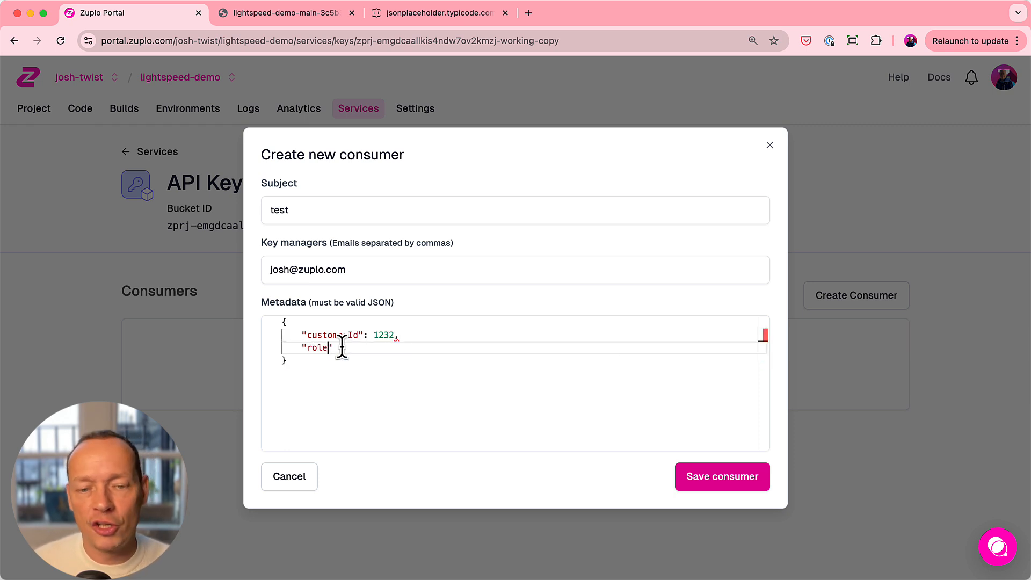
{"action": "type", "text": "\": [\"bas"}
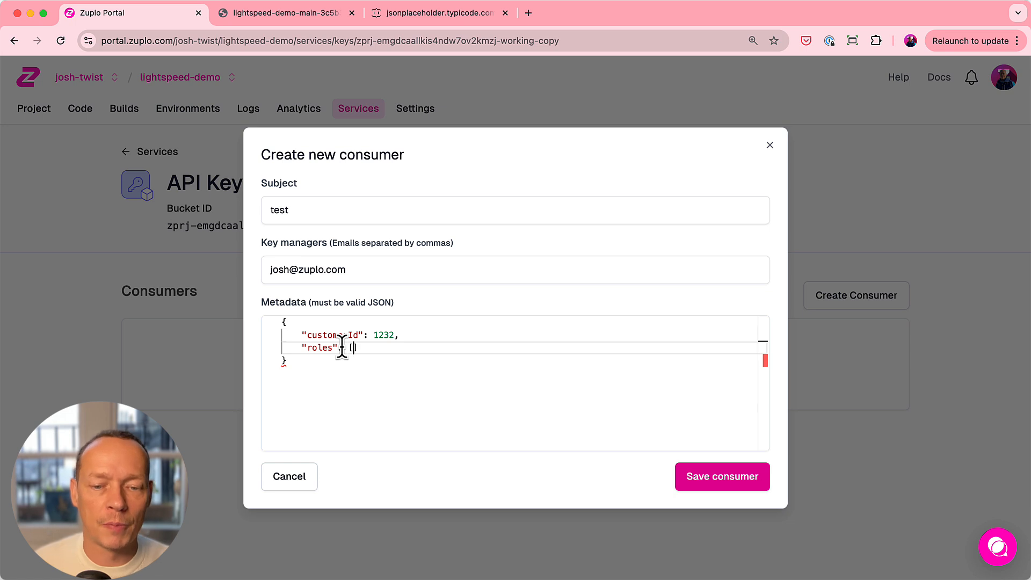
{"action": "type", "text": "ic\"]"}
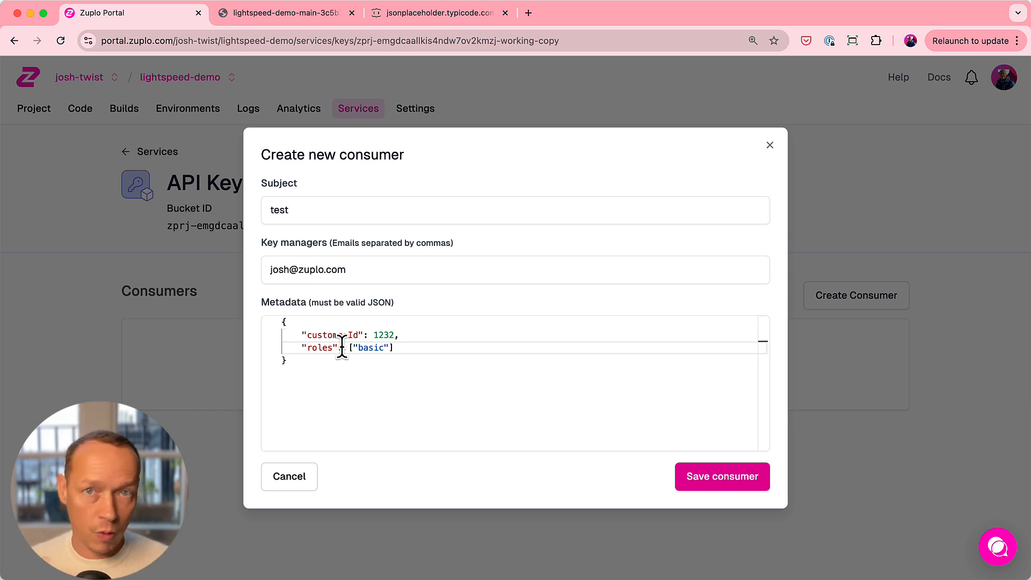
{"action": "left_click", "coordinate": [724, 482]}
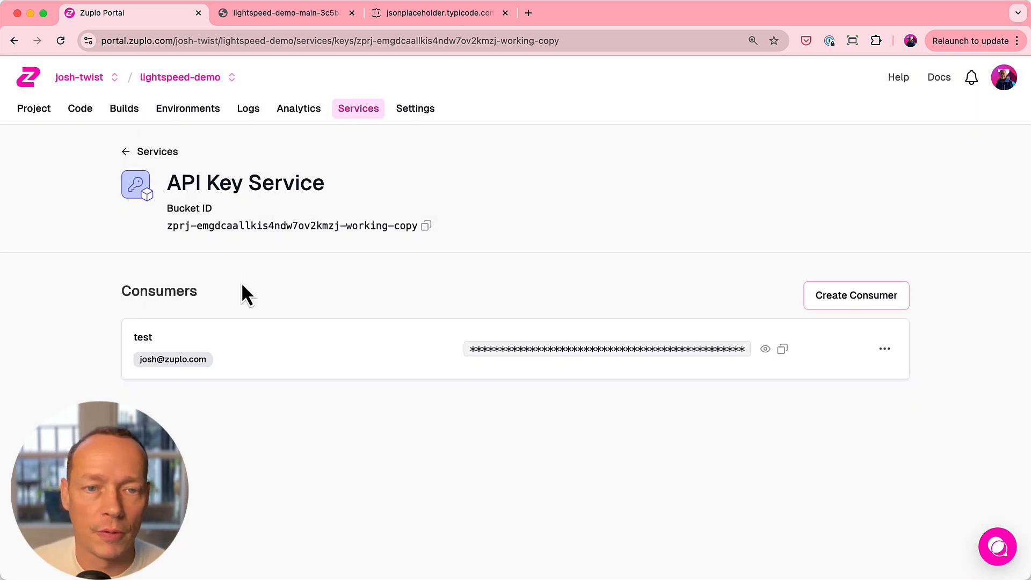
- View the GitHub changelog post on Zuplo's secret scanning partnership in a new browser tab, and return to the test consumer's masked key
{"action": "left_click", "coordinate": [529, 13]}
{"action": "left_click", "coordinate": [405, 66]}
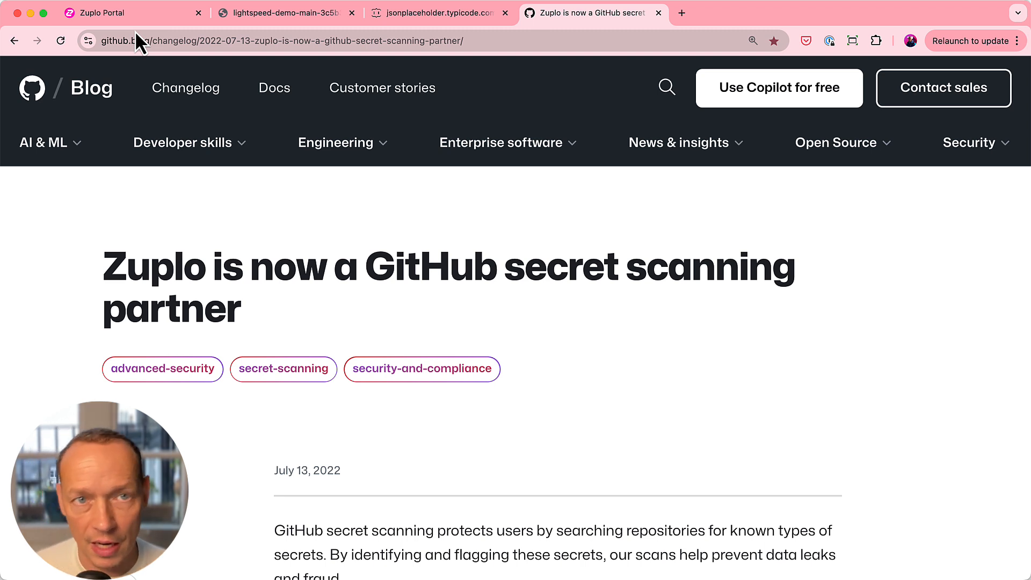
{"action": "left_click", "coordinate": [135, 16]}
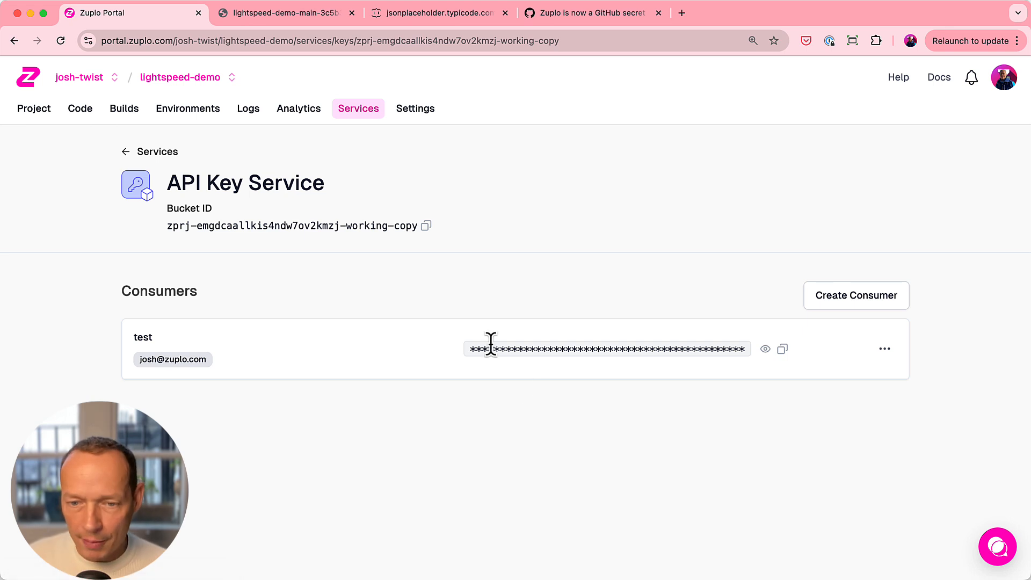
{"action": "left_click_drag", "start_coordinate": [476, 349], "coordinate": [675, 352]}
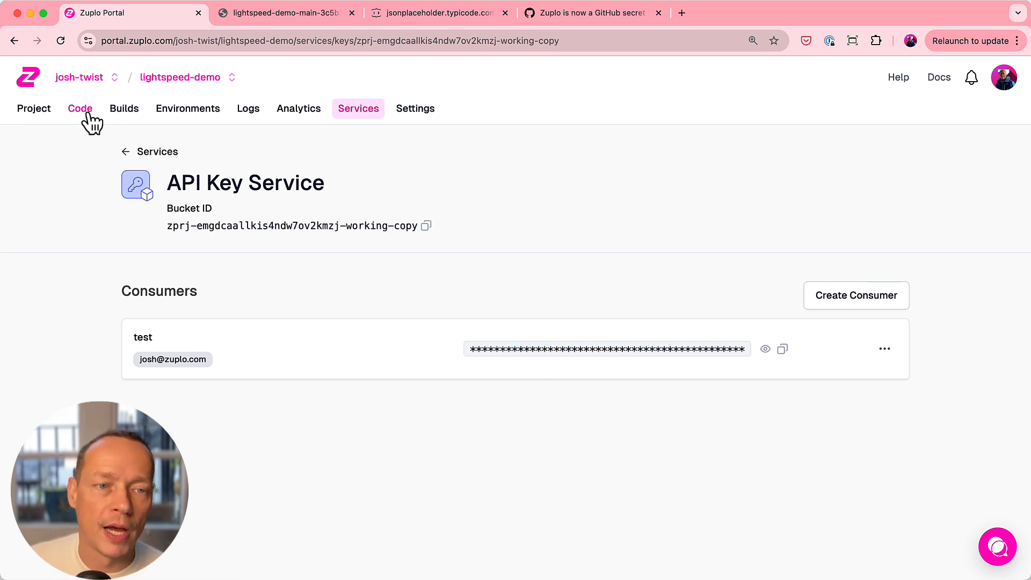
- Open the project's developer portal documentation from the project overview and switch it to dark mode
{"action": "left_click", "coordinate": [35, 109]}
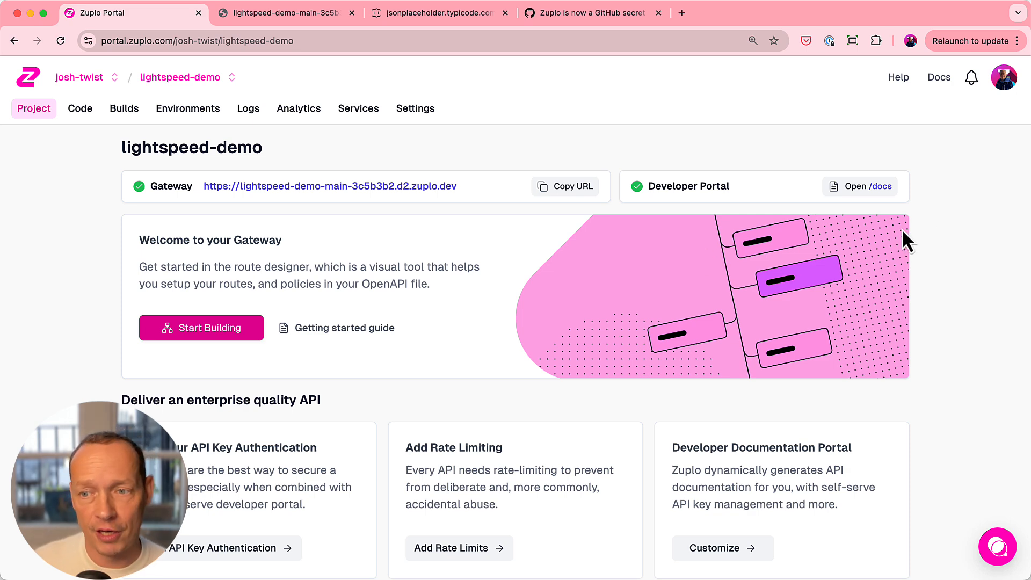
{"action": "left_click", "coordinate": [872, 188]}
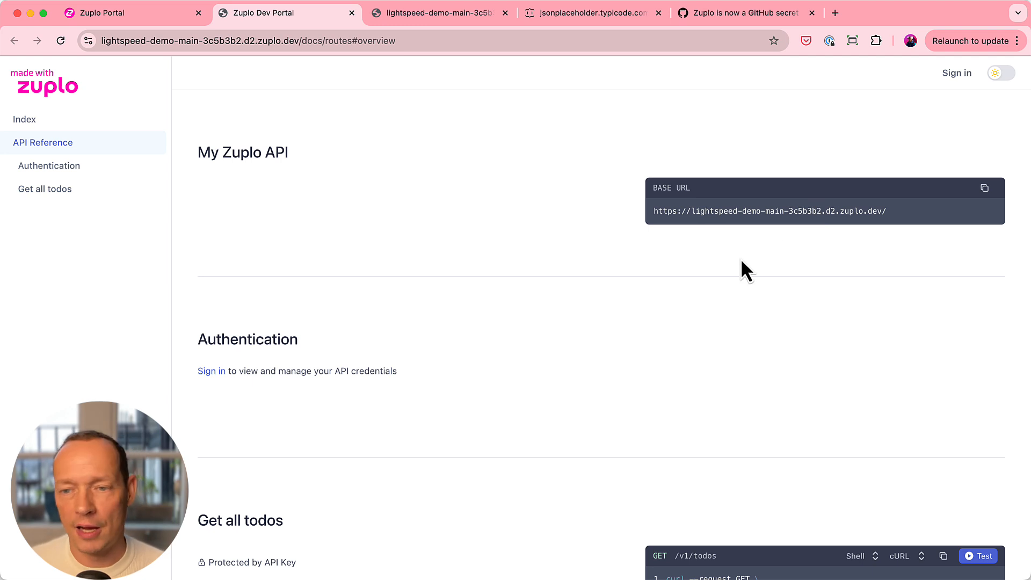
{"action": "scroll", "coordinate": [664, 264], "scroll_direction": "down", "scroll_amount": 1}
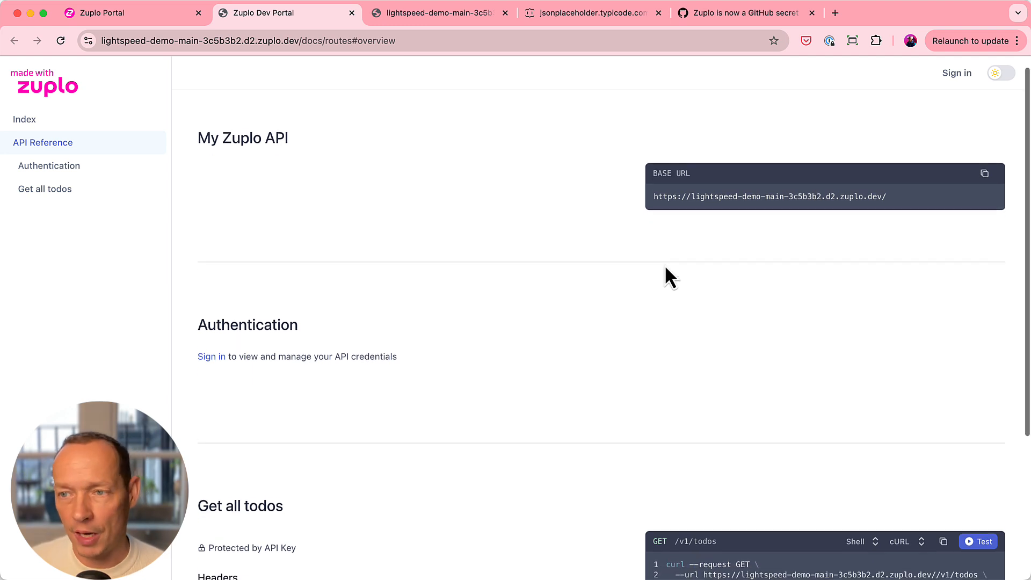
{"action": "left_click", "coordinate": [1011, 73]}
{"action": "left_click", "coordinate": [1012, 73]}
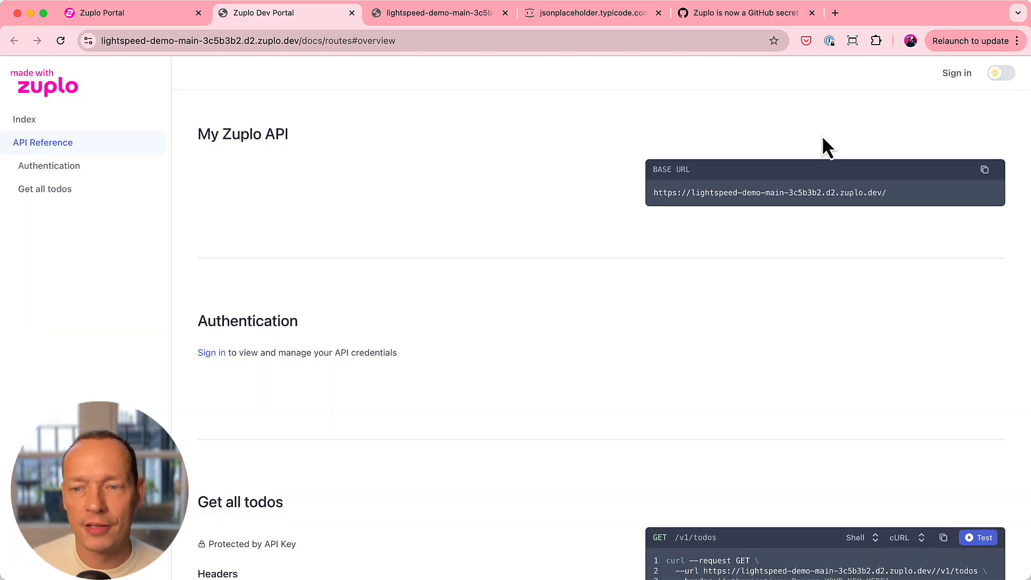
{"action": "scroll", "coordinate": [661, 306], "scroll_direction": "down", "scroll_amount": 4}
{"action": "left_click", "coordinate": [998, 74]}
{"action": "scroll", "coordinate": [668, 225], "scroll_direction": "down", "scroll_amount": 1}
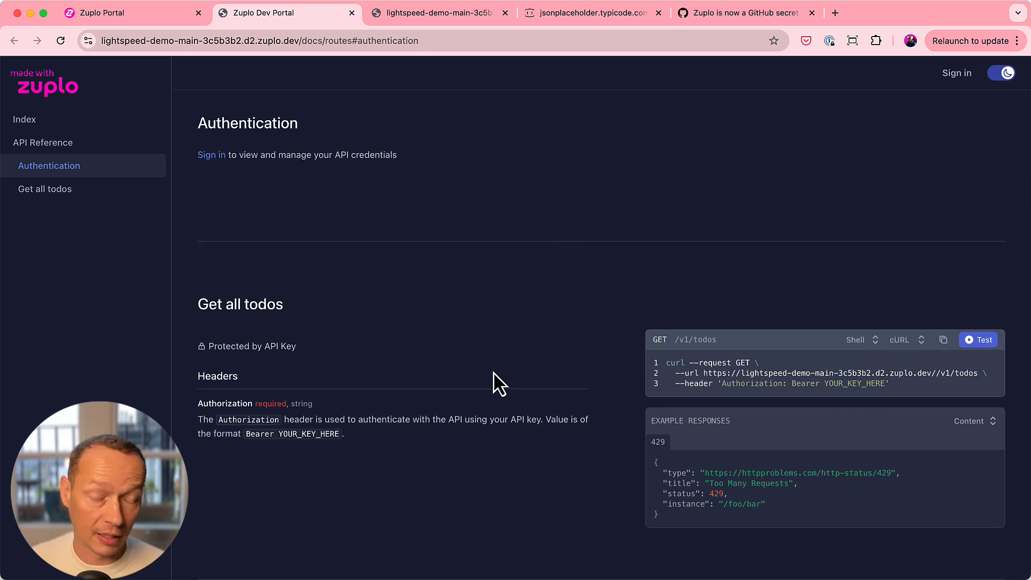
- Change the language of the Get all todos request sample to Kotlin
{"action": "left_click", "coordinate": [862, 339]}
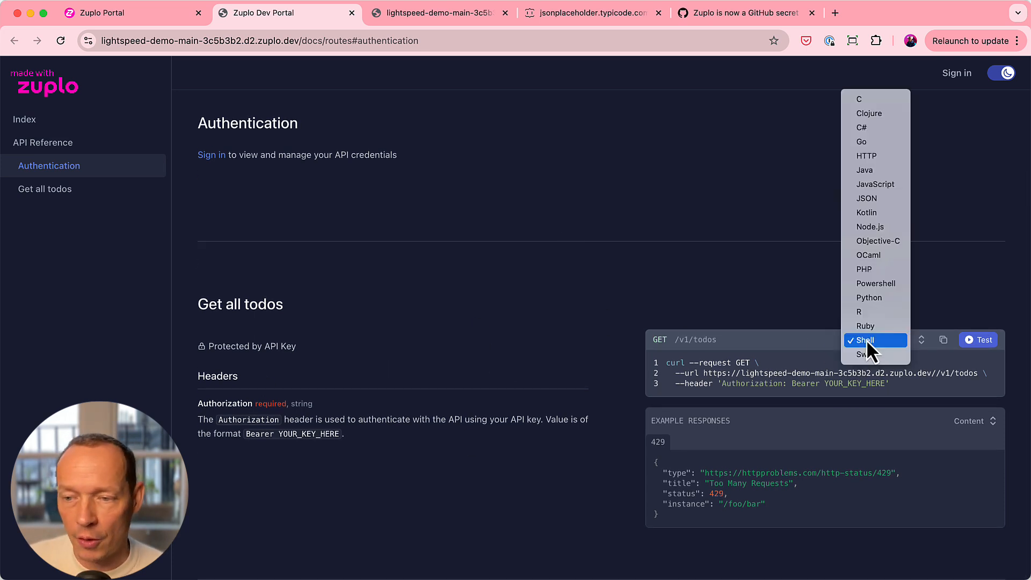
{"action": "left_click", "coordinate": [884, 220]}
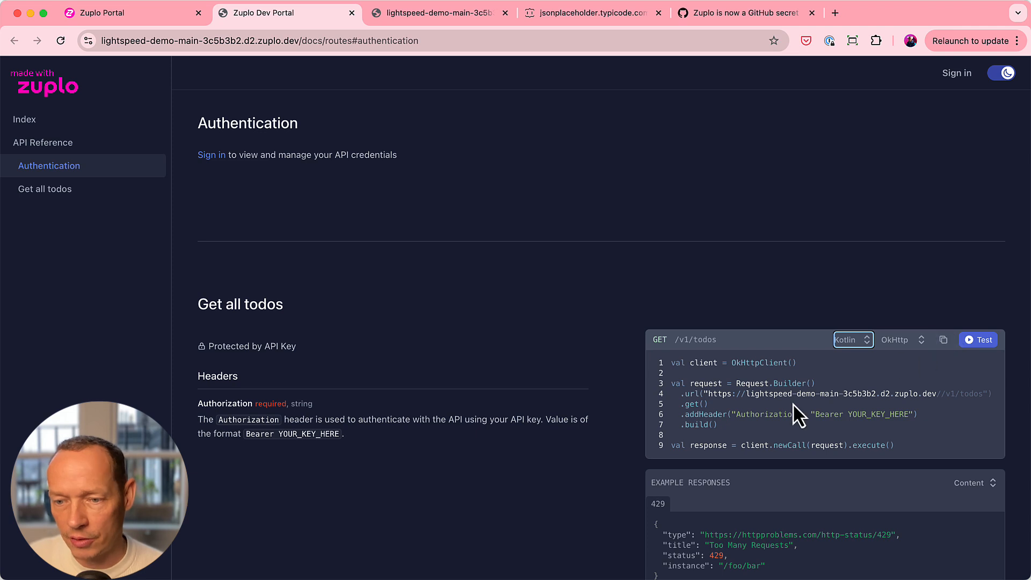
- Test the Get all todos request in the API Playground with the placeholder bearer key, inspect the response, and close the playground
{"action": "left_click", "coordinate": [977, 340]}
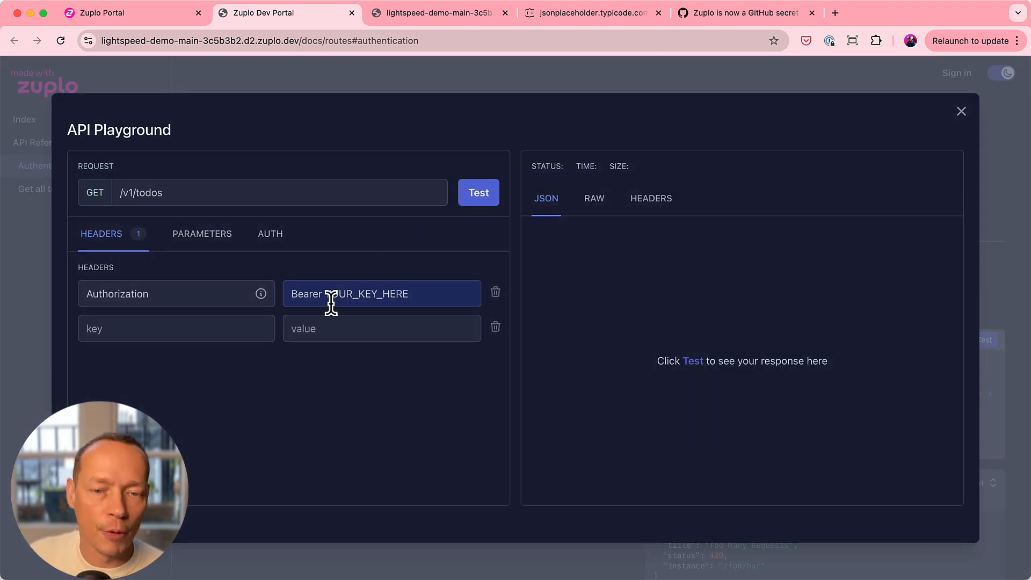
{"action": "left_click_drag", "start_coordinate": [326, 295], "coordinate": [419, 299]}
{"action": "left_click", "coordinate": [474, 198]}
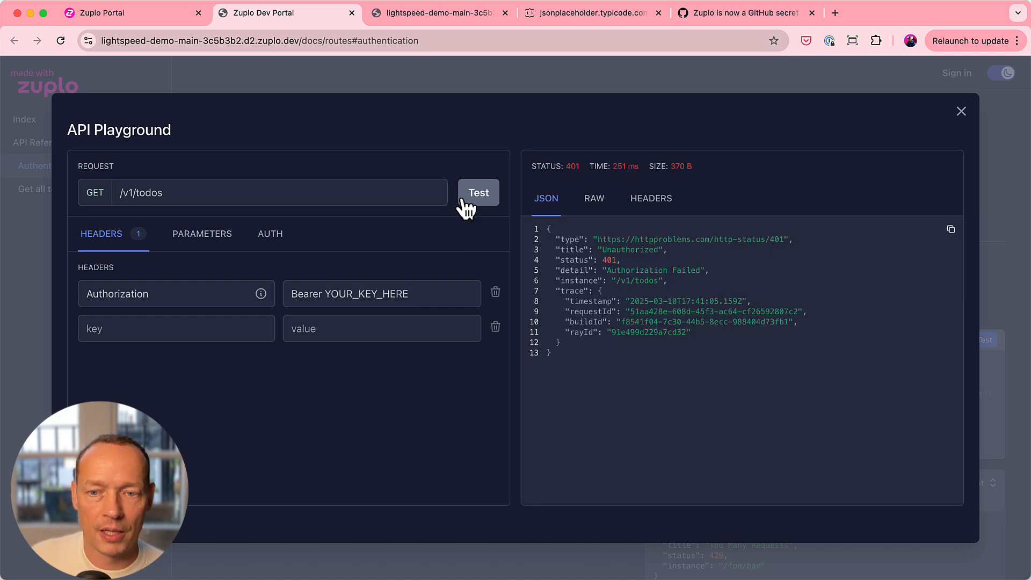
{"action": "left_click", "coordinate": [599, 260]}
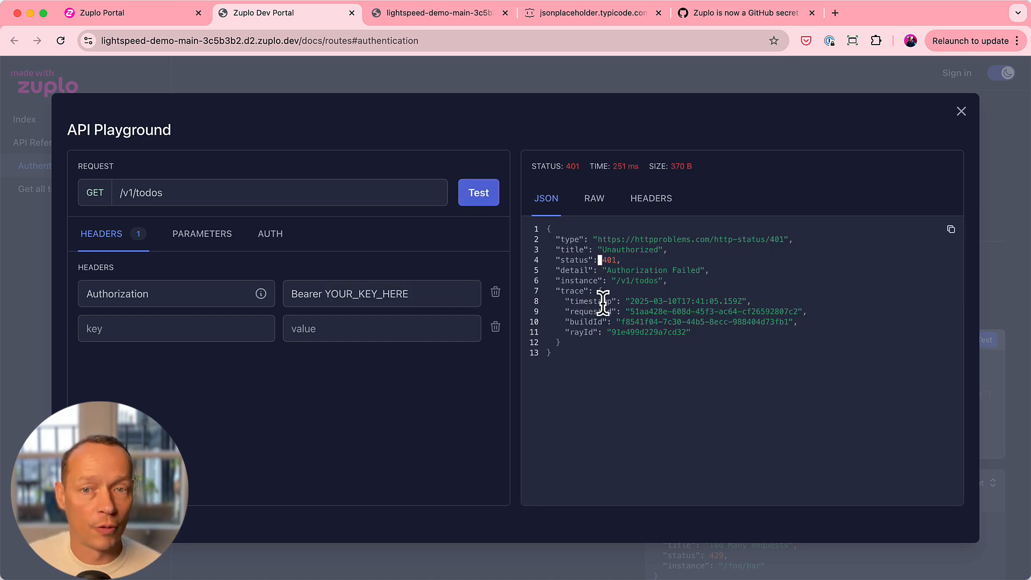
{"action": "left_click", "coordinate": [961, 112]}
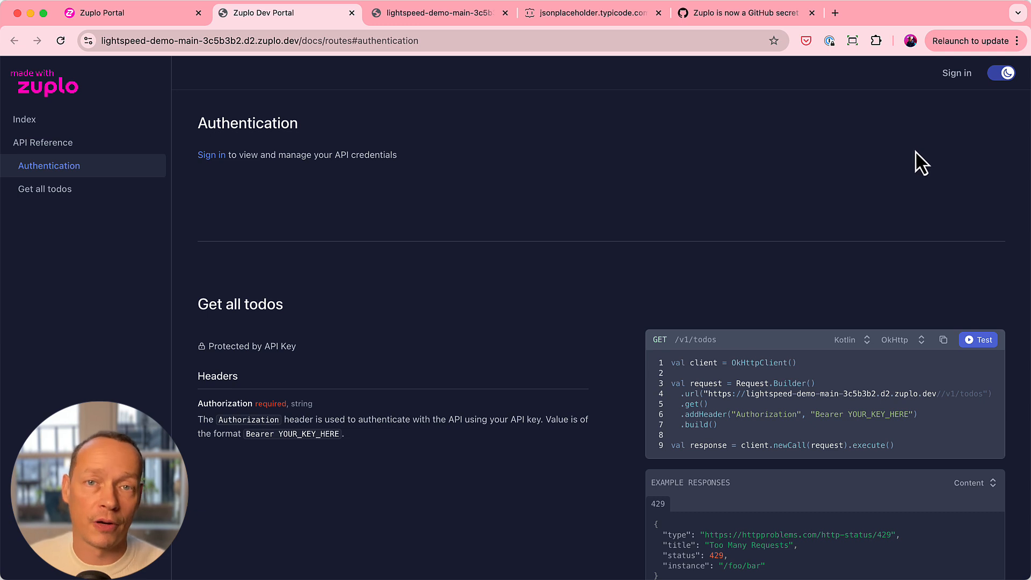
- Sign in to the developer portal and reveal the API key of the test consumer
{"action": "left_click", "coordinate": [217, 161]}
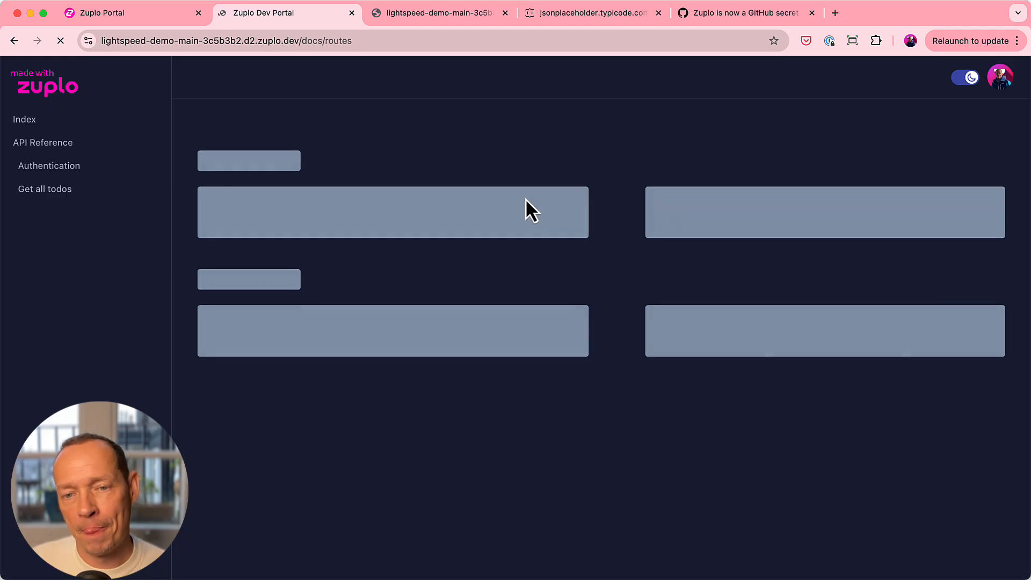
{"action": "scroll", "coordinate": [530, 198], "scroll_direction": "down", "scroll_amount": 4}
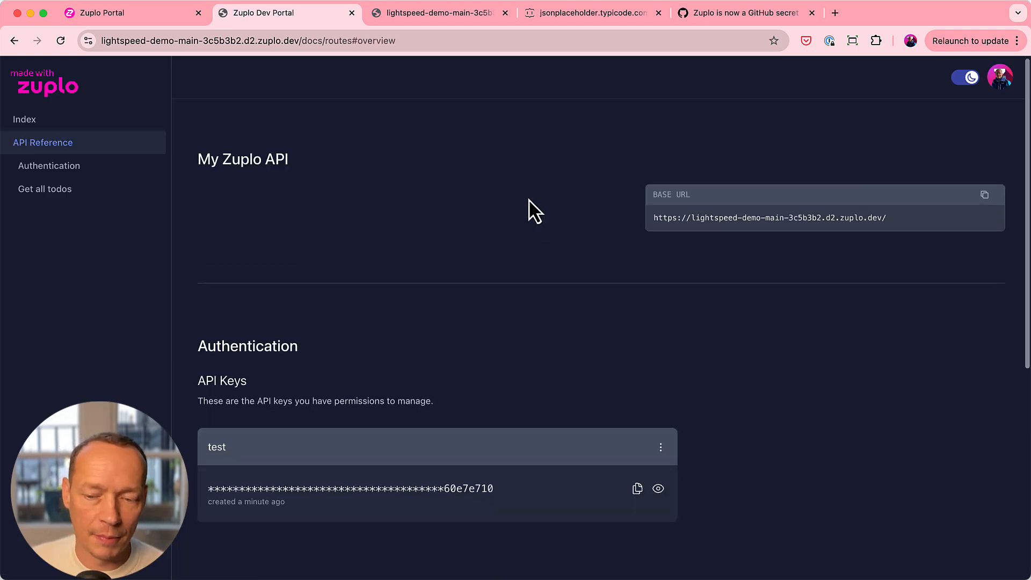
{"action": "double_click", "coordinate": [213, 246]}
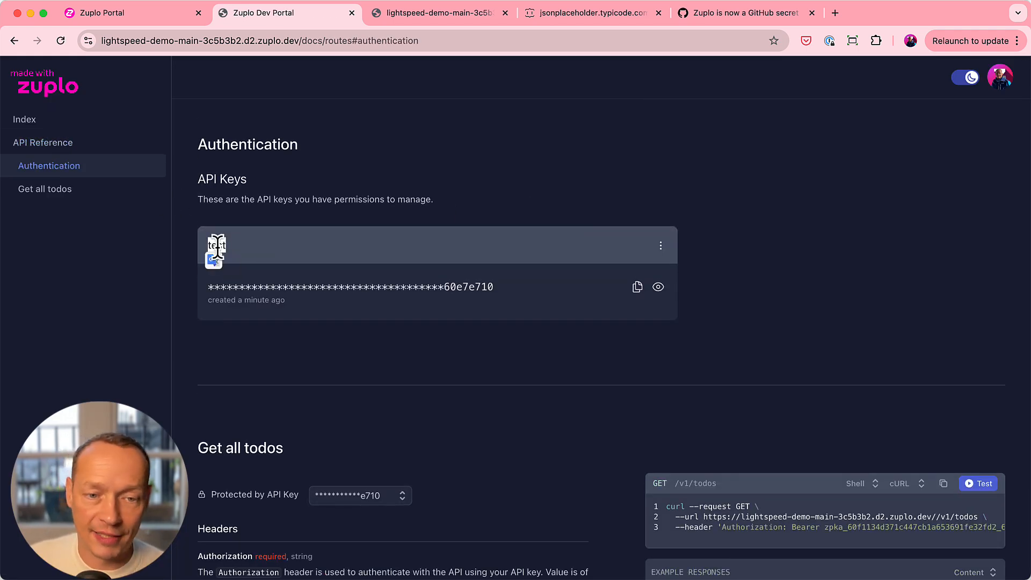
{"action": "left_click", "coordinate": [657, 293]}
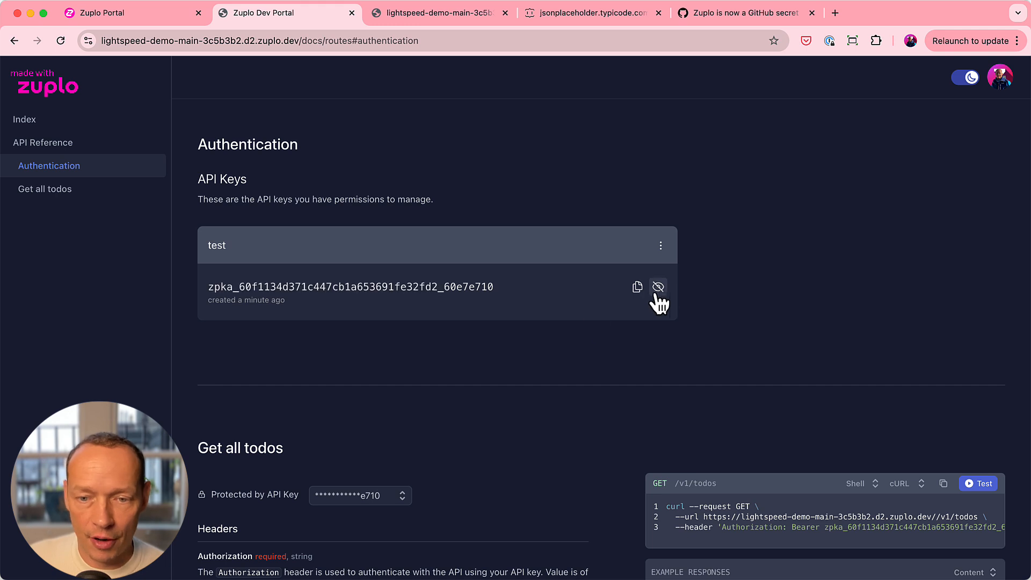
- Check which management options the test API key offers, and mask the key again
{"action": "left_click", "coordinate": [661, 245]}
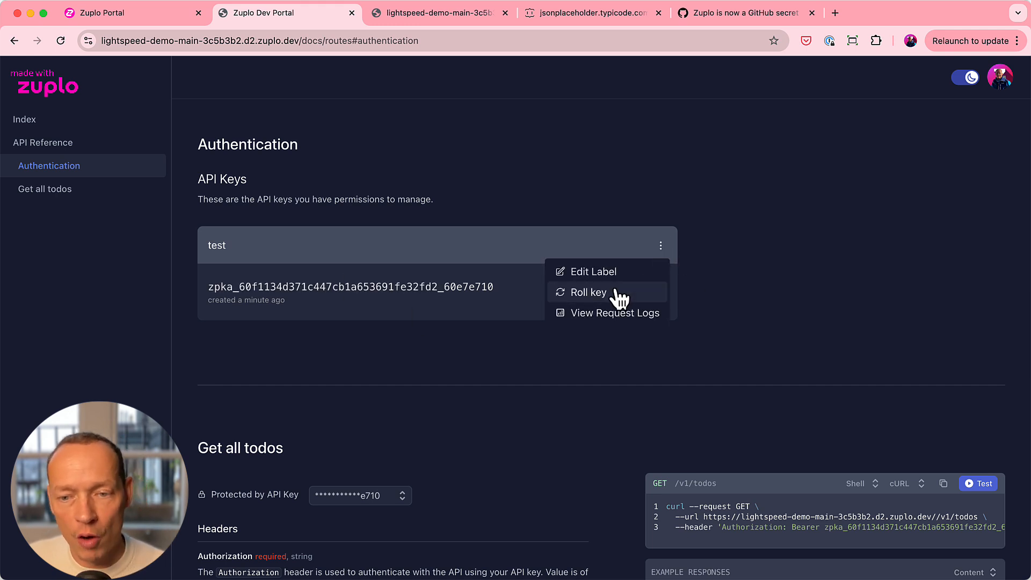
{"action": "left_click", "coordinate": [885, 402]}
{"action": "scroll", "coordinate": [794, 345], "scroll_direction": "down", "scroll_amount": 1}
{"action": "left_click", "coordinate": [658, 260]}
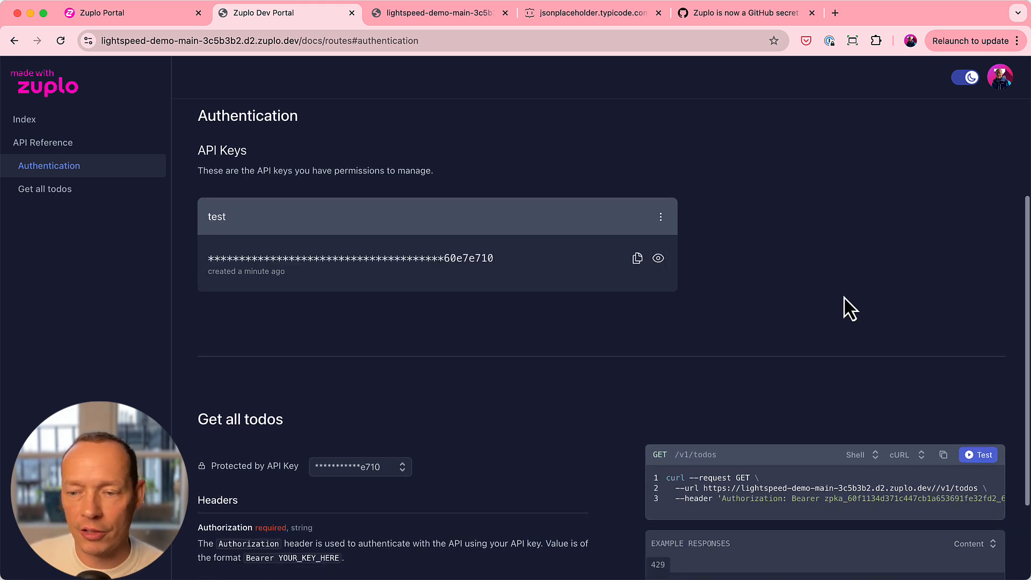
- Send the Get all todos request three times in the API Playground using the test consumer's prefilled key, and close the playground
{"action": "scroll", "coordinate": [885, 365], "scroll_direction": "down", "scroll_amount": 3}
{"action": "left_click", "coordinate": [982, 375]}
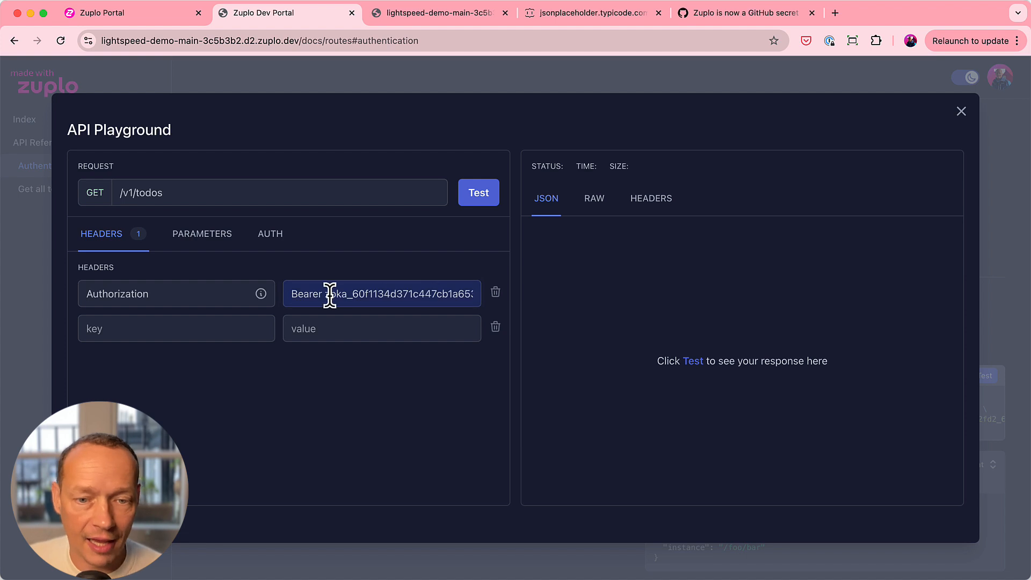
{"action": "left_click", "coordinate": [489, 204]}
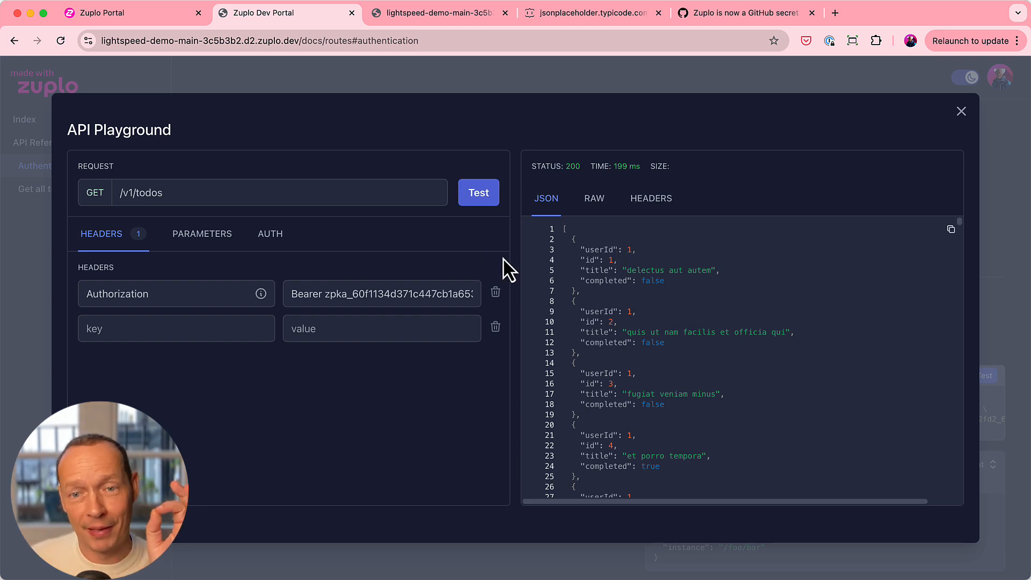
{"action": "left_click", "coordinate": [487, 210]}
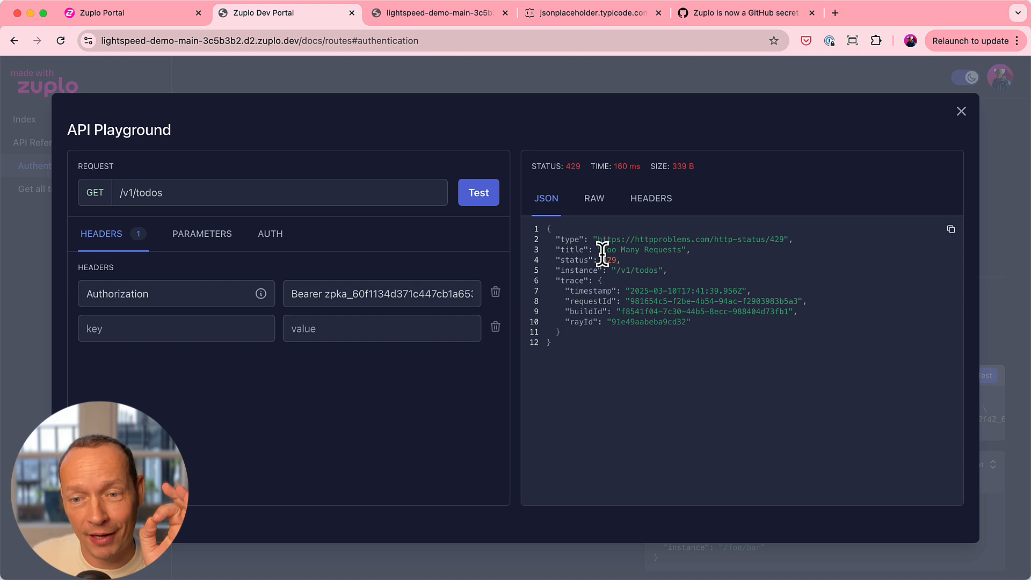
{"action": "left_click", "coordinate": [483, 211]}
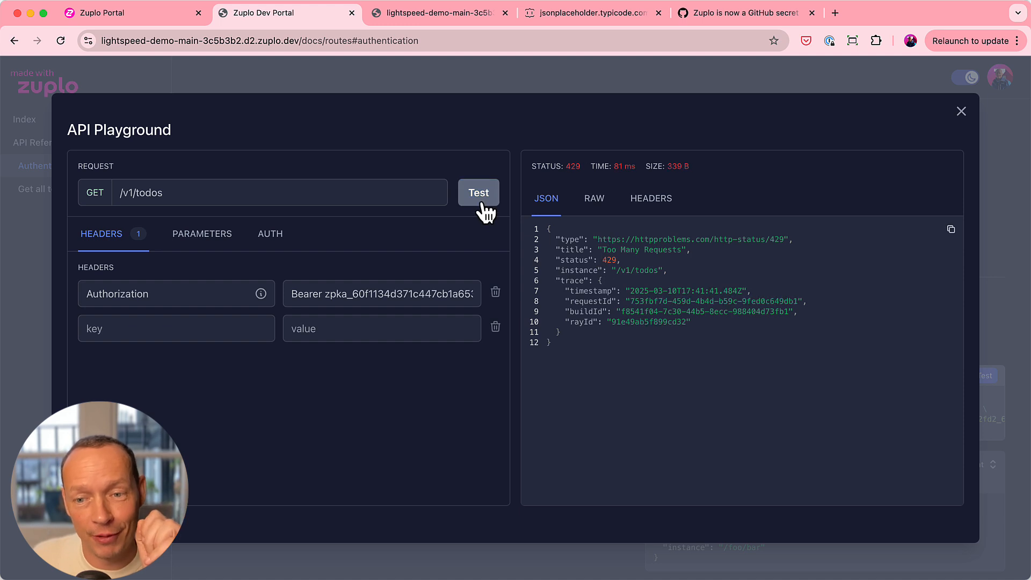
{"action": "left_click", "coordinate": [961, 111]}
- Open the test key's request logs, examine the status code chart and most recent calls, and return to the API reference
{"action": "left_click", "coordinate": [660, 137]}
{"action": "left_click", "coordinate": [617, 205]}
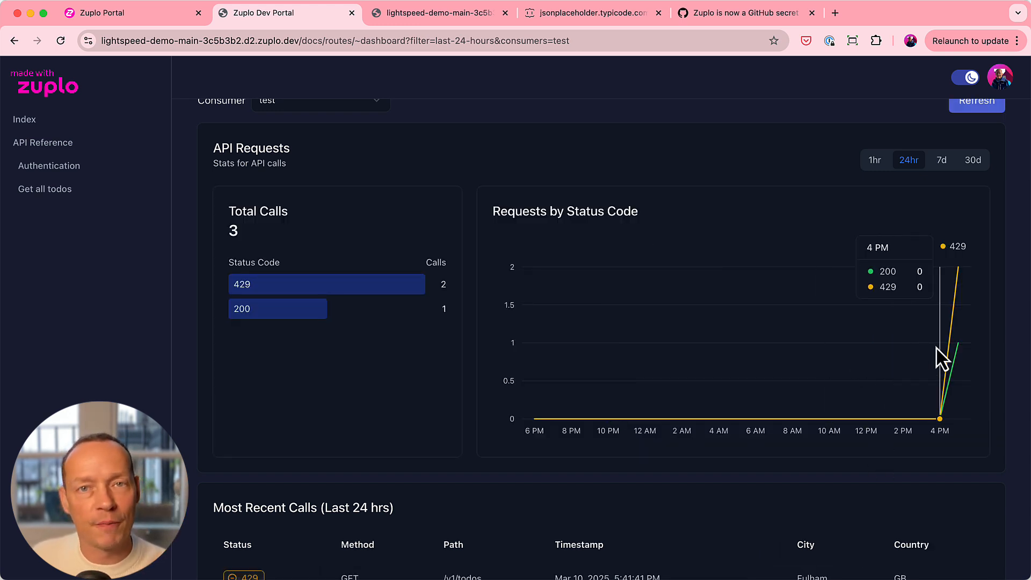
{"action": "mouse_move", "coordinate": [966, 370]}
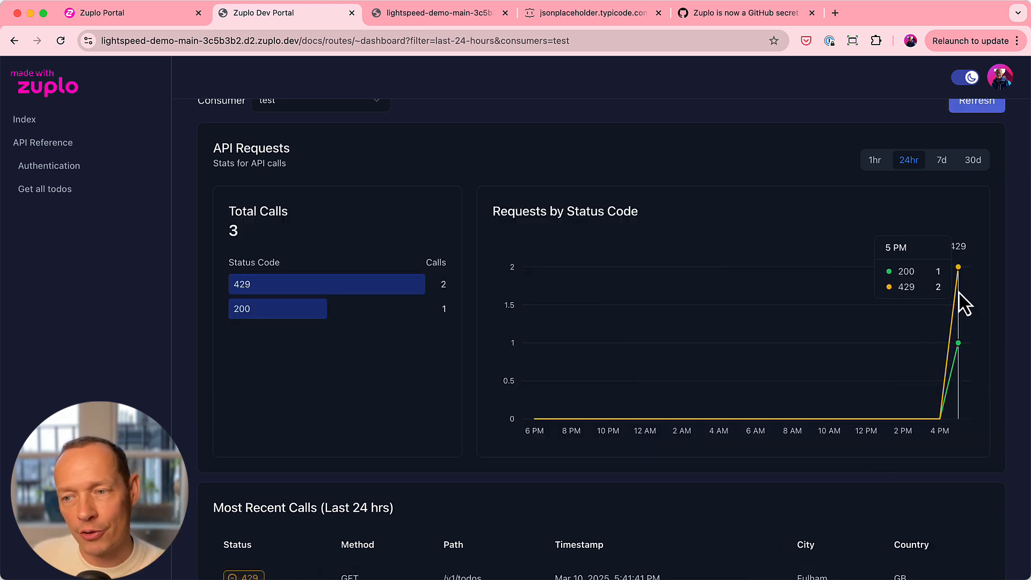
{"action": "scroll", "coordinate": [736, 419], "scroll_direction": "down", "scroll_amount": 3}
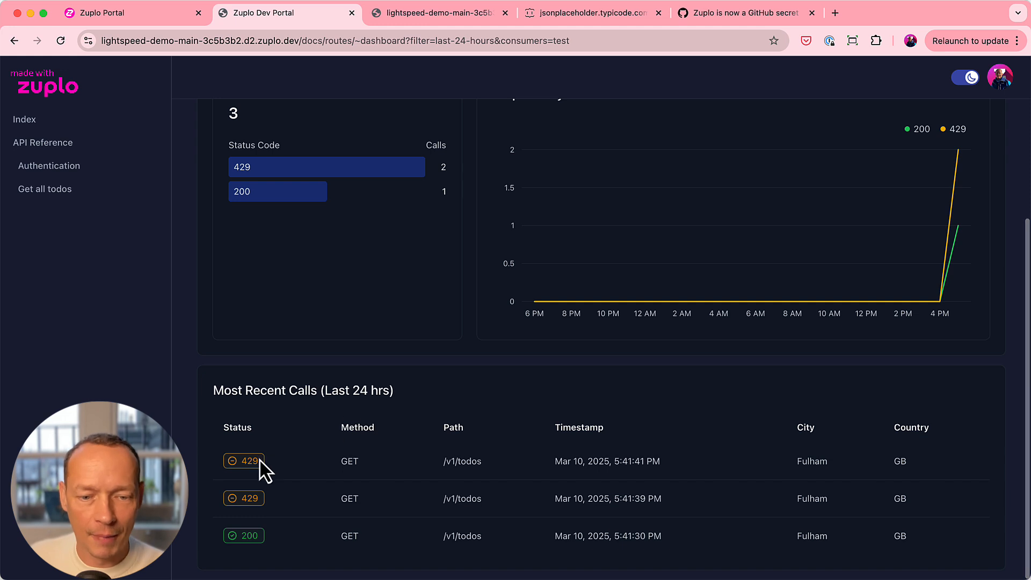
{"action": "double_click", "coordinate": [804, 461]}
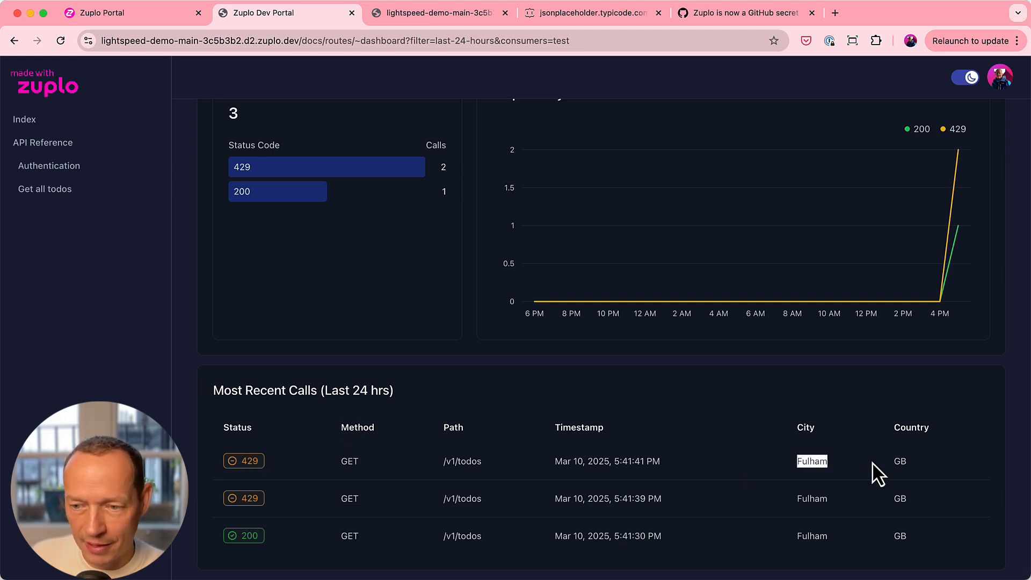
{"action": "left_click", "coordinate": [875, 471]}
{"action": "scroll", "coordinate": [483, 429], "scroll_direction": "up", "scroll_amount": 6}
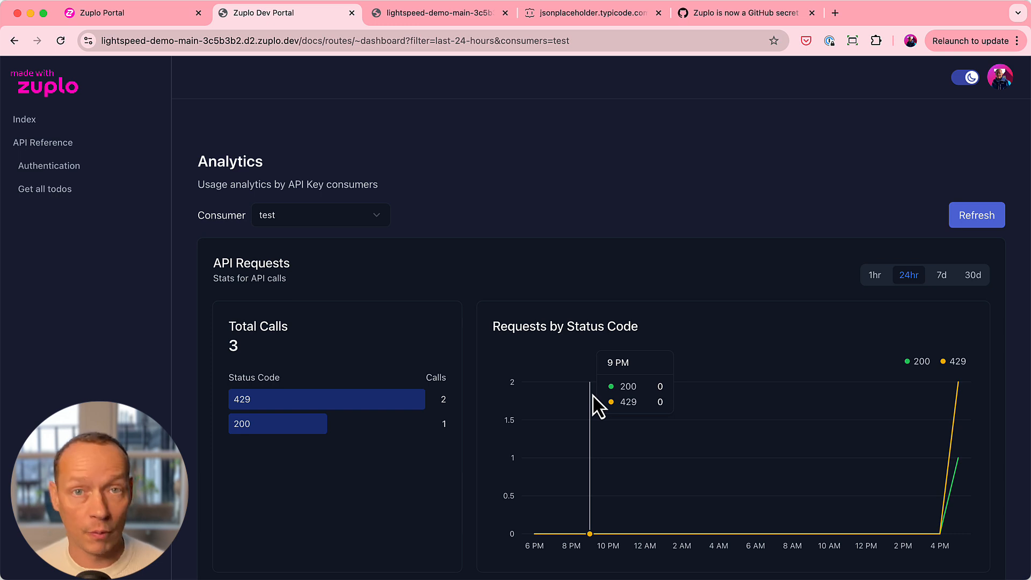
{"action": "left_click", "coordinate": [33, 144]}
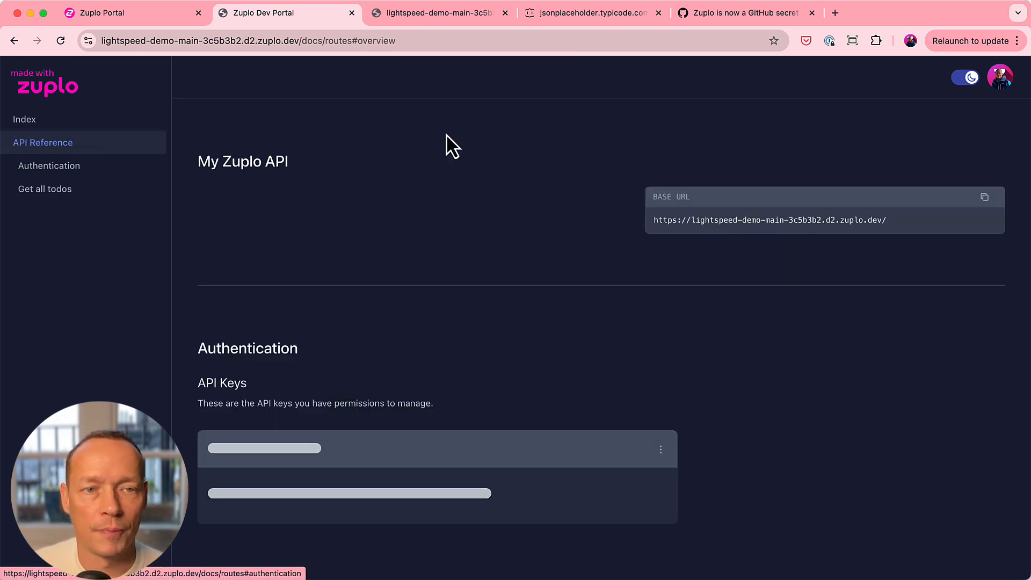
- Switch to the lightspeed-demo project's code in the Zuplo Portal and create the inbound policy module rbac.ts in the modules folder
{"action": "left_click", "coordinate": [141, 20]}
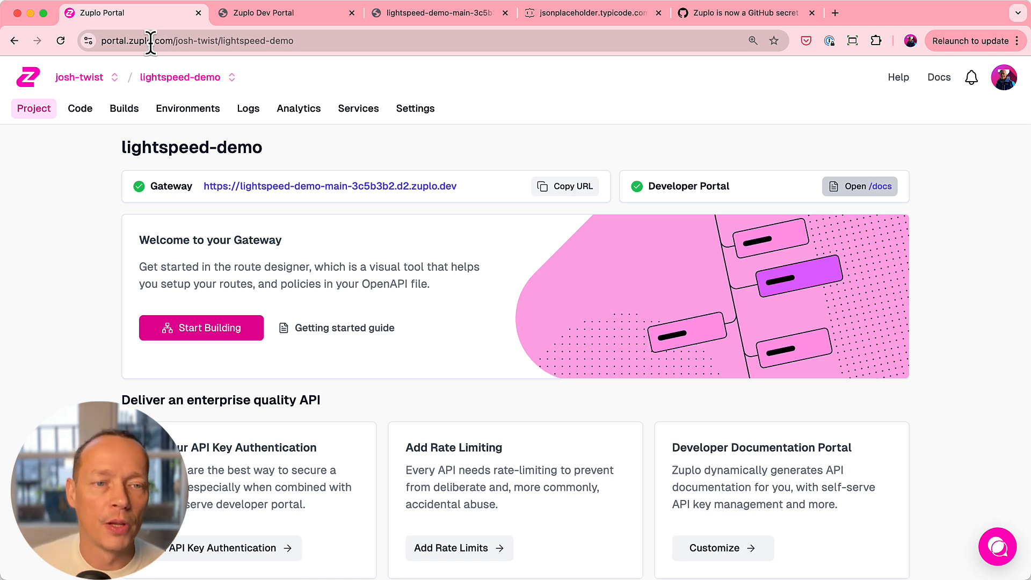
{"action": "left_click", "coordinate": [82, 110]}
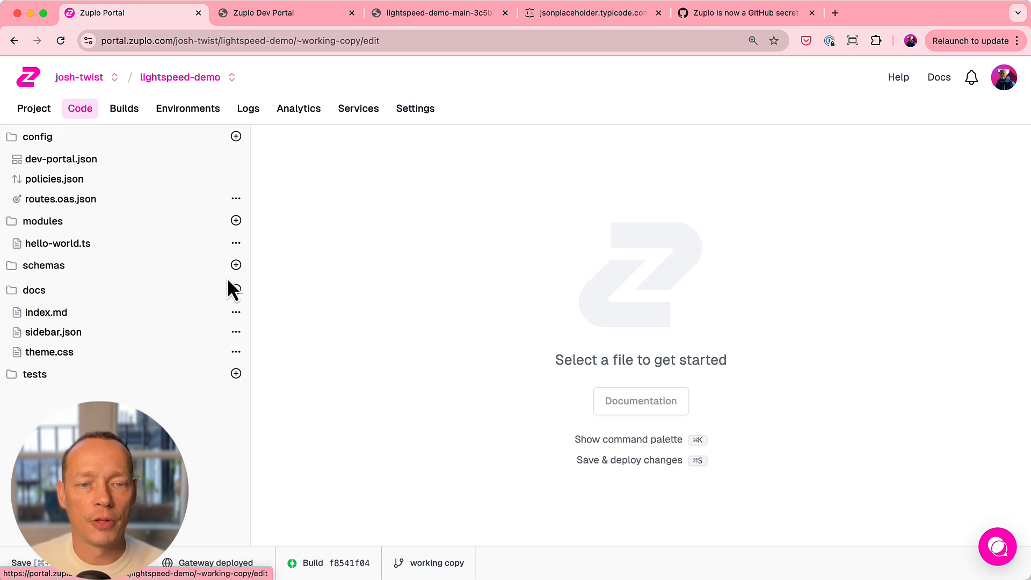
{"action": "left_click", "coordinate": [235, 221]}
{"action": "left_click", "coordinate": [173, 248]}
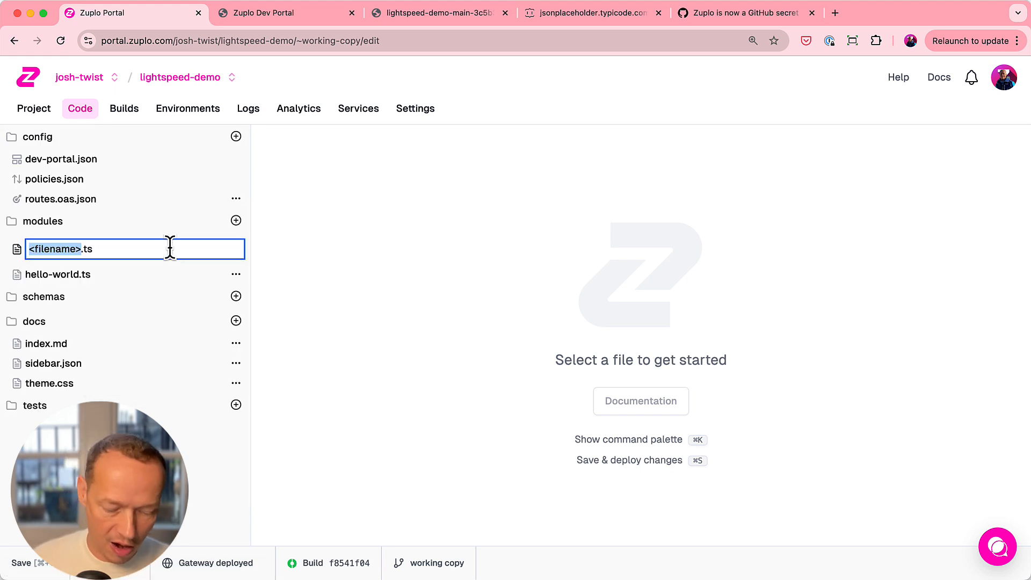
{"action": "type", "text": "rbac"}
{"action": "key", "text": "Return"}
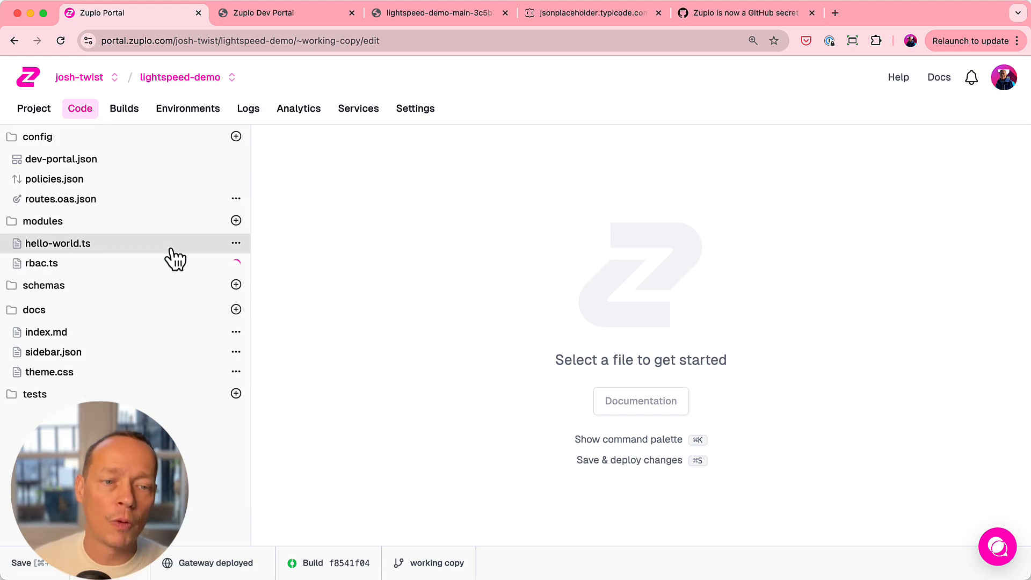
{"action": "left_click", "coordinate": [91, 207]}
{"action": "left_click", "coordinate": [396, 263]}
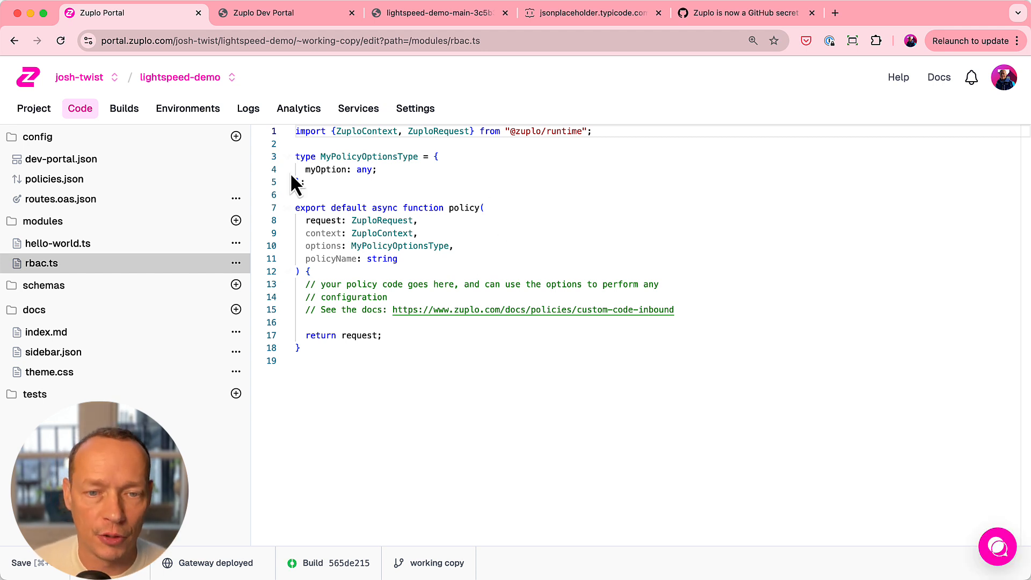
- Change the option in MyPolicyOptionsType of rbac.ts to role with the type string
{"action": "double_click", "coordinate": [325, 169]}
{"action": "type", "text": "role"}
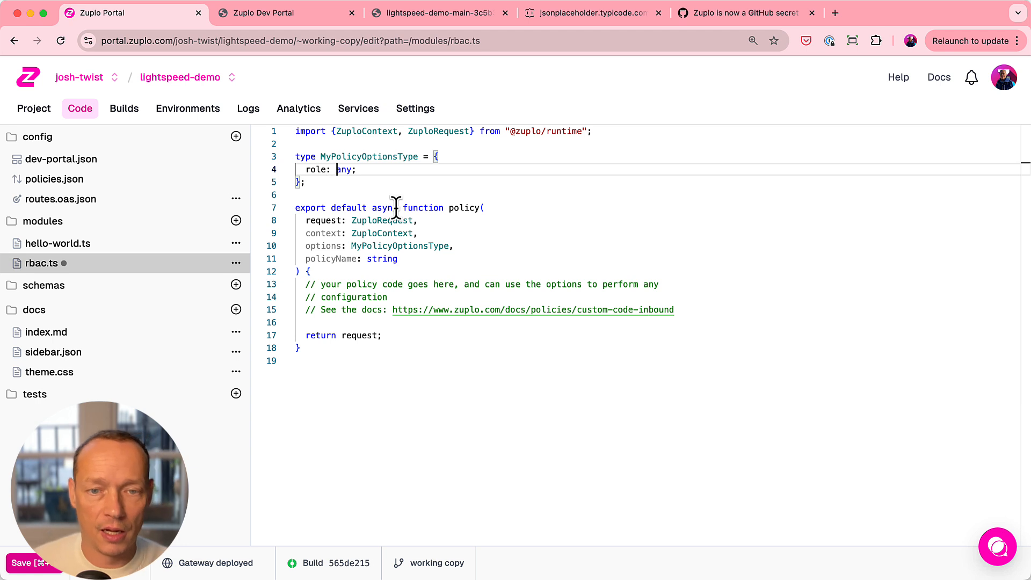
{"action": "key", "text": "Delete"}
{"action": "key", "text": "Delete"}
{"action": "key", "text": "Delete"}
{"action": "type", "text": "string"}
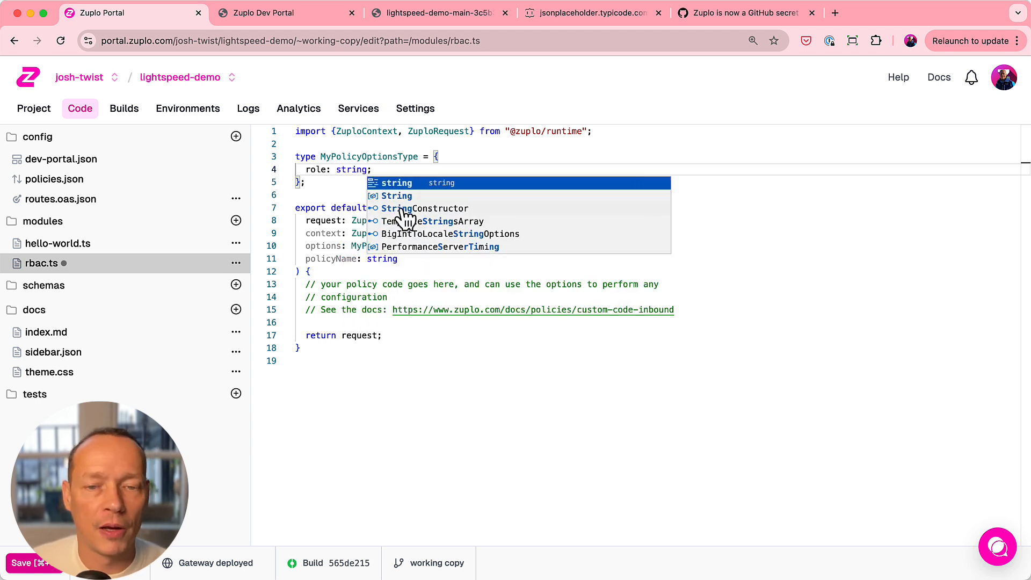
{"action": "left_click", "coordinate": [355, 172]}
{"action": "left_click_drag", "start_coordinate": [338, 184], "coordinate": [271, 153]}
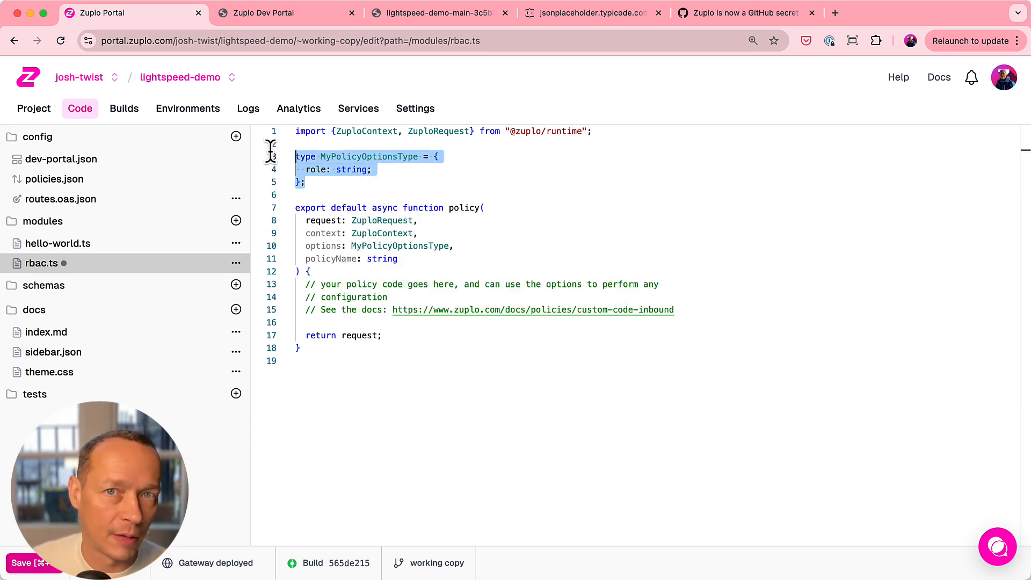
{"action": "left_click", "coordinate": [483, 207]}
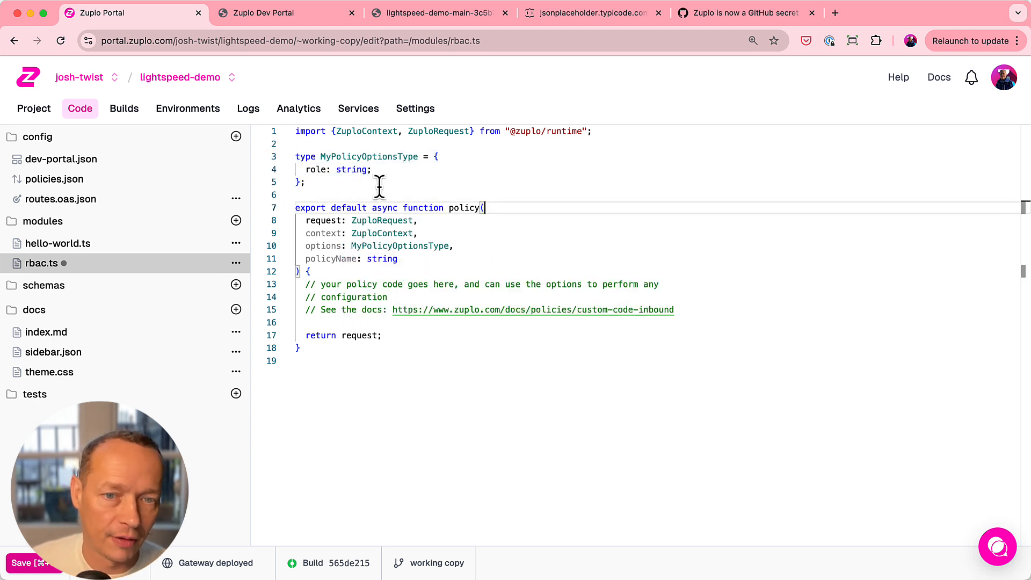
{"action": "double_click", "coordinate": [346, 170]}
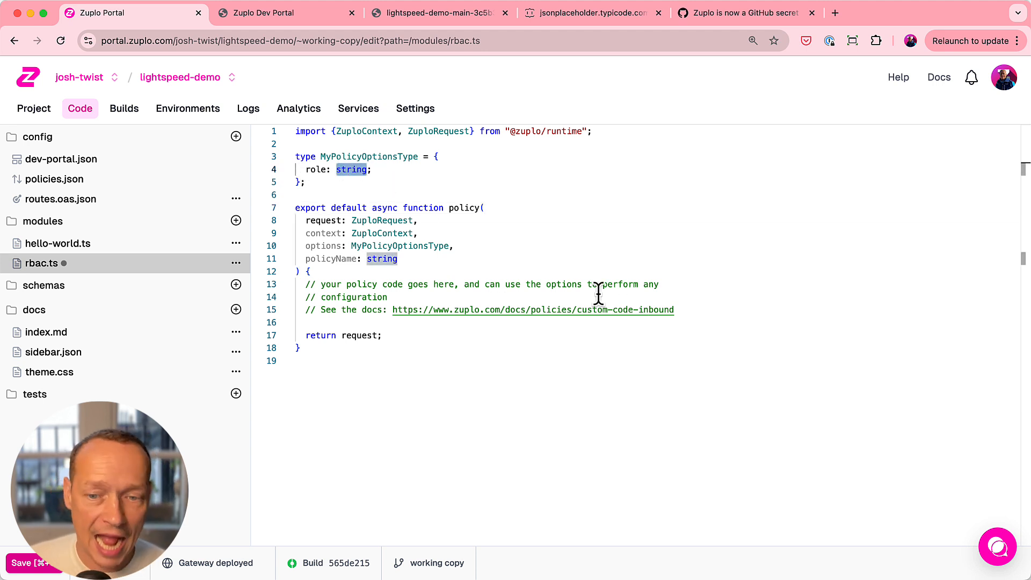
- Replace the placeholder comments in rbac.ts with an if block that returns request when request.user.data.roles.includes(options.role)
{"action": "left_click_drag", "start_coordinate": [697, 310], "coordinate": [259, 290]}
{"action": "key", "text": "Return"}
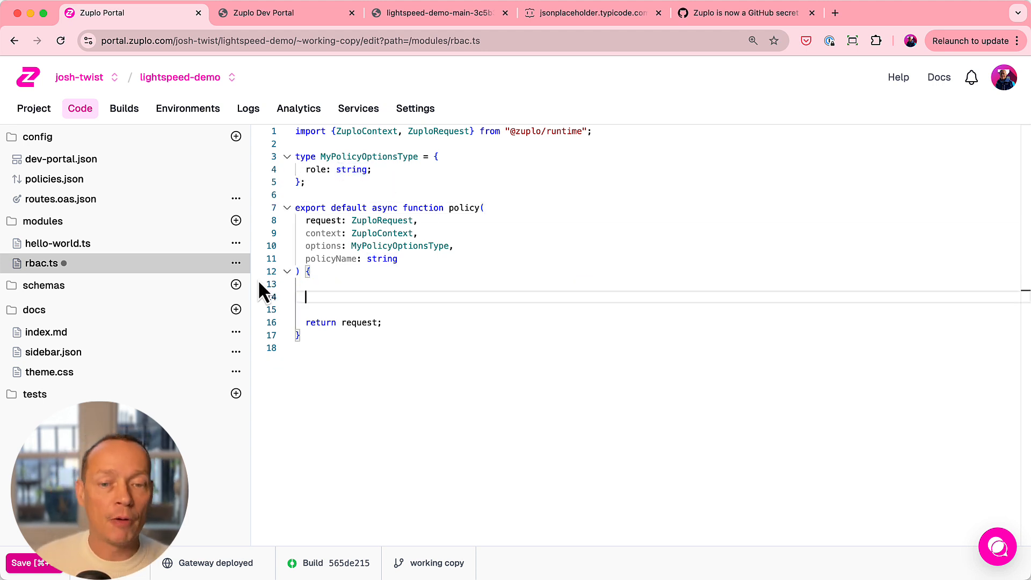
{"action": "type", "text": "if (req"}
{"action": "type", "text": "uest.user.dat"}
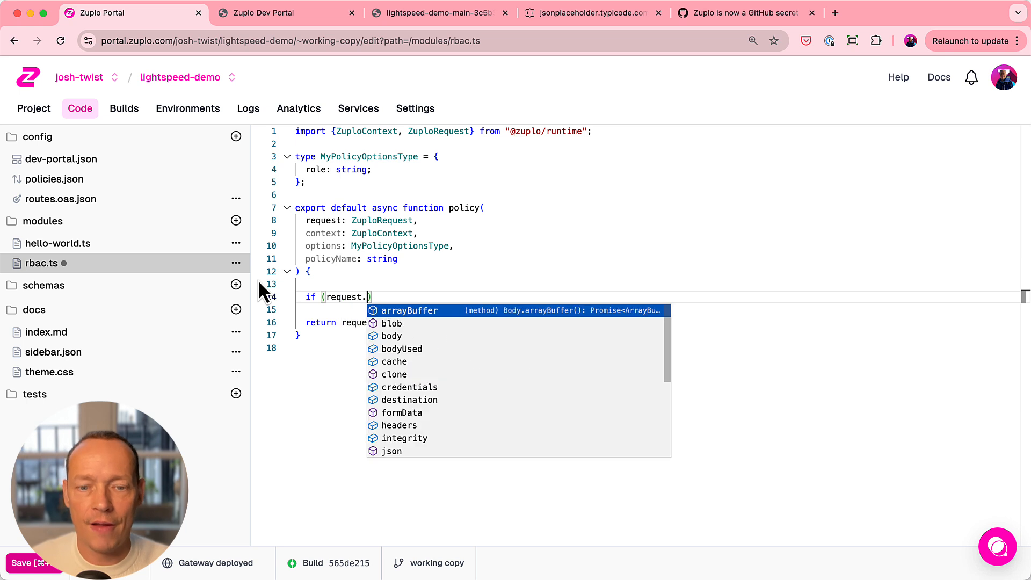
{"action": "type", "text": "a.roles.in"}
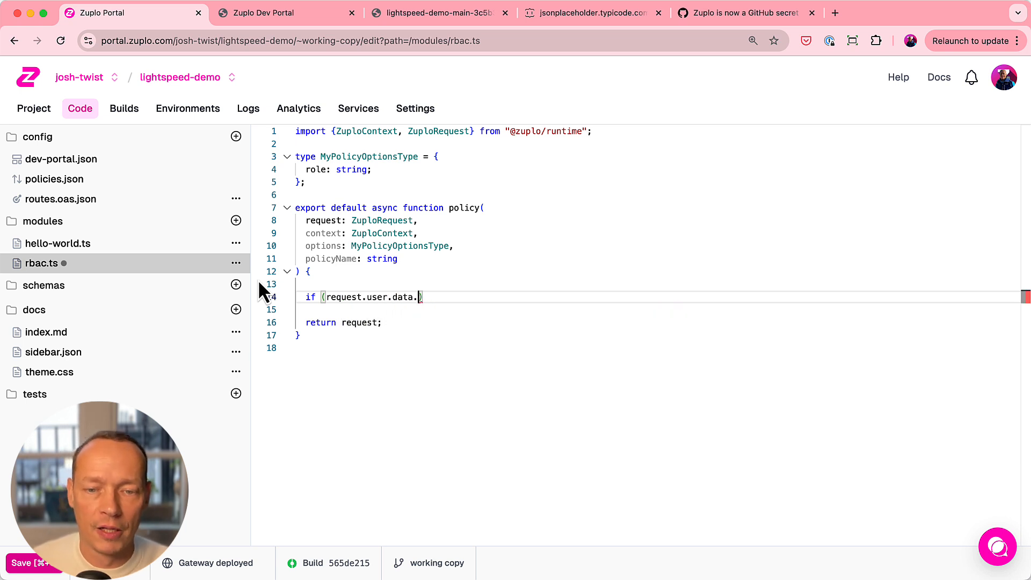
{"action": "type", "text": "s(options.role"}
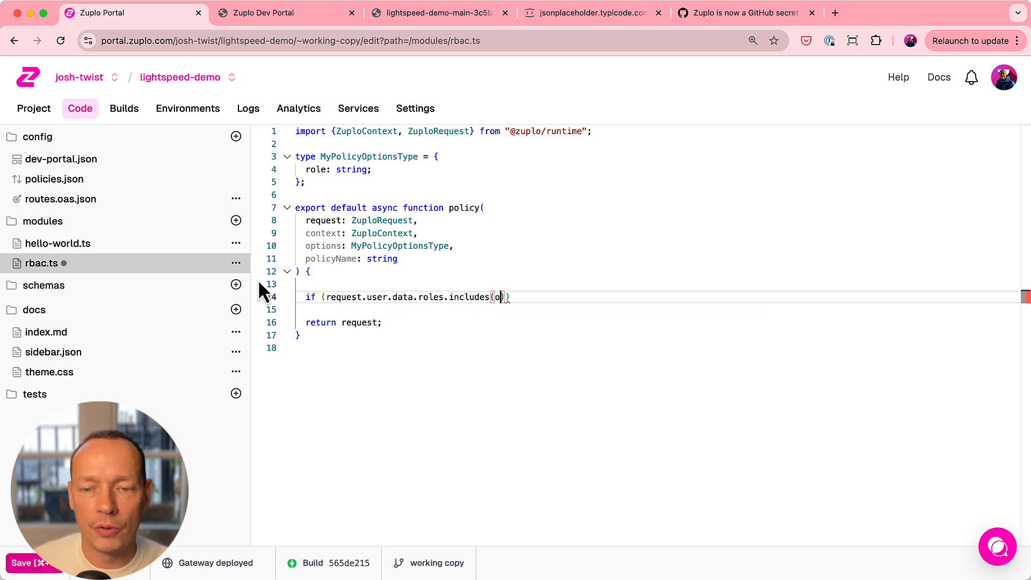
{"action": "type", "text": ")) {"}
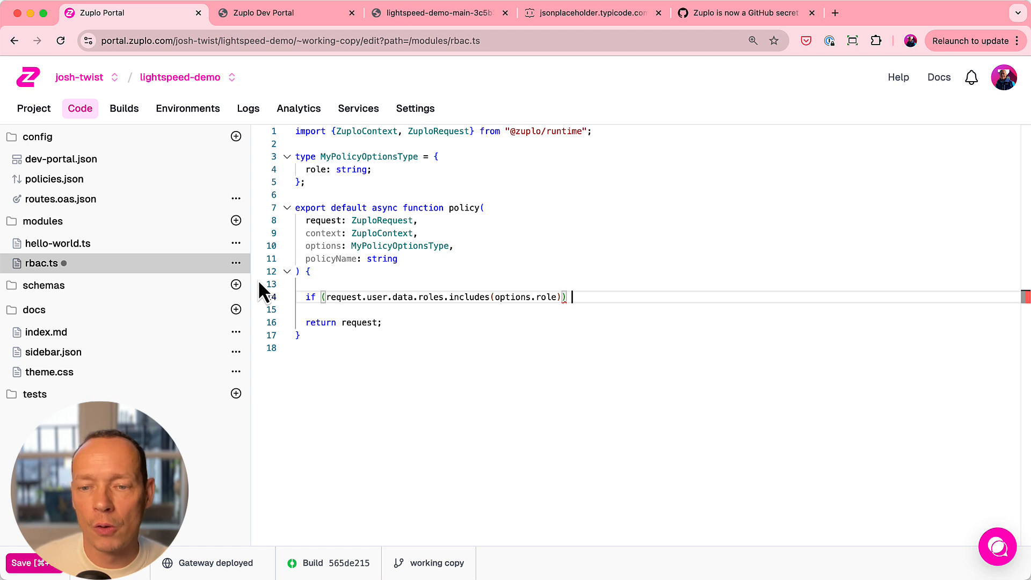
{"action": "key", "text": "Return"}
{"action": "type", "text": "return request;"}
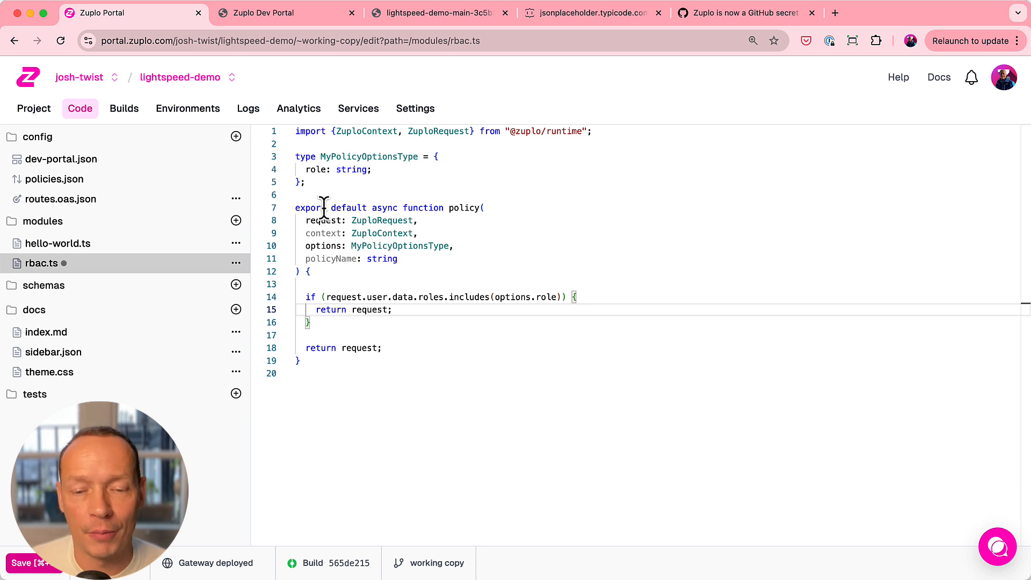
- Change the policy function's final return to a new Response with the message `Wrong role, please upgrade your role`
{"action": "double_click", "coordinate": [351, 348]}
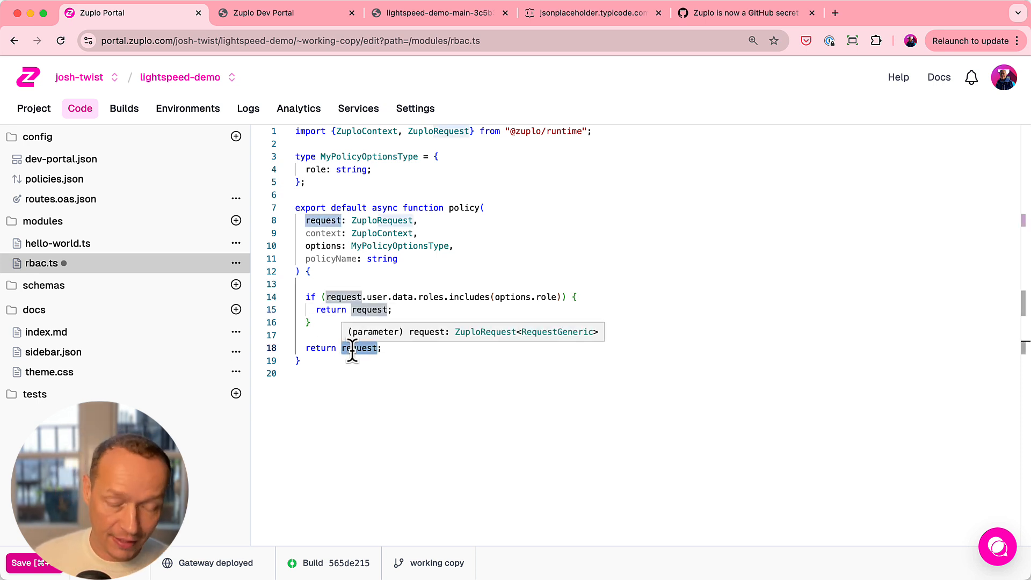
{"action": "type", "text": "new Res"}
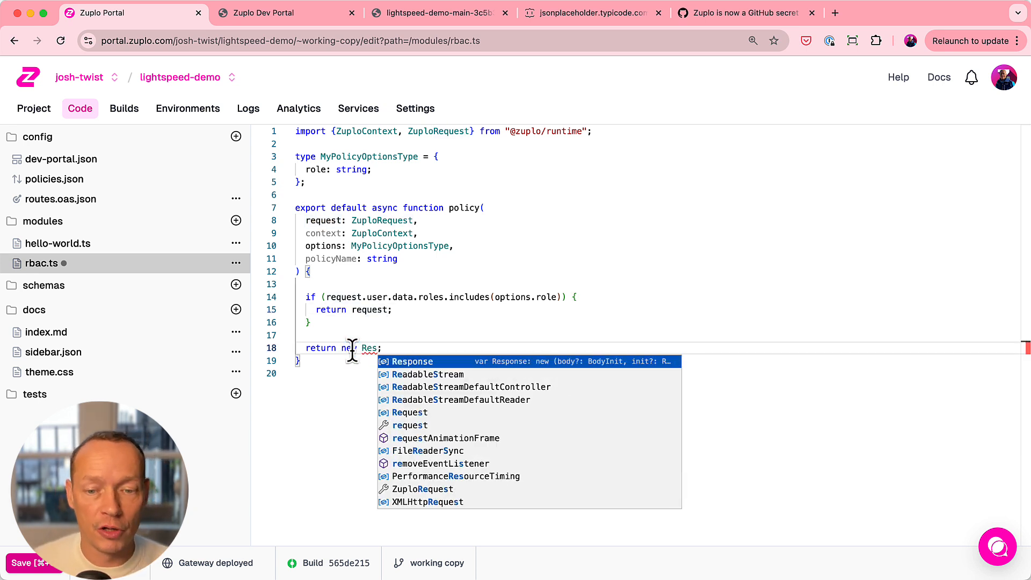
{"action": "key", "text": "Return"}
{"action": "type", "text": "(`"}
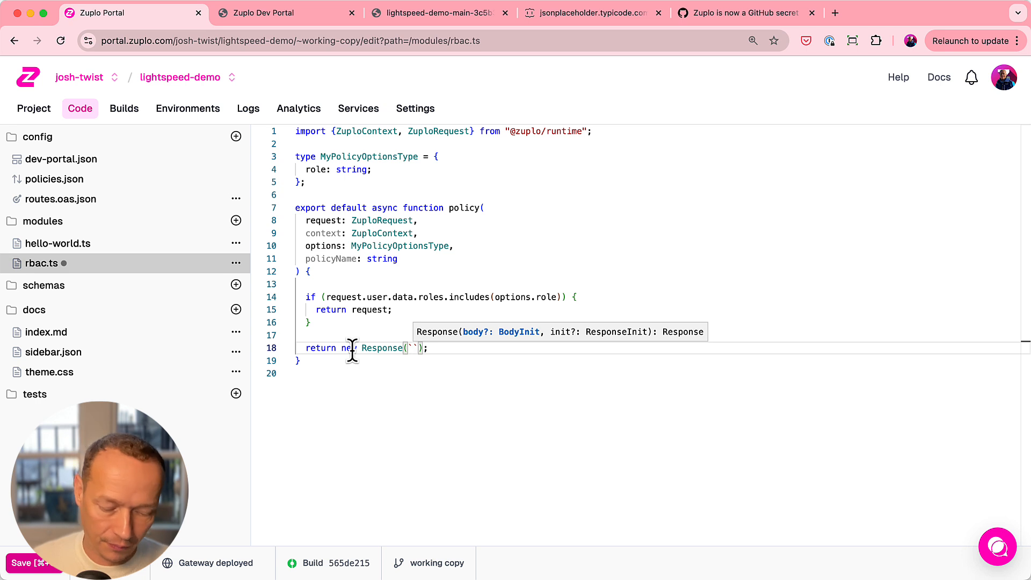
{"action": "type", "text": "Wrong "}
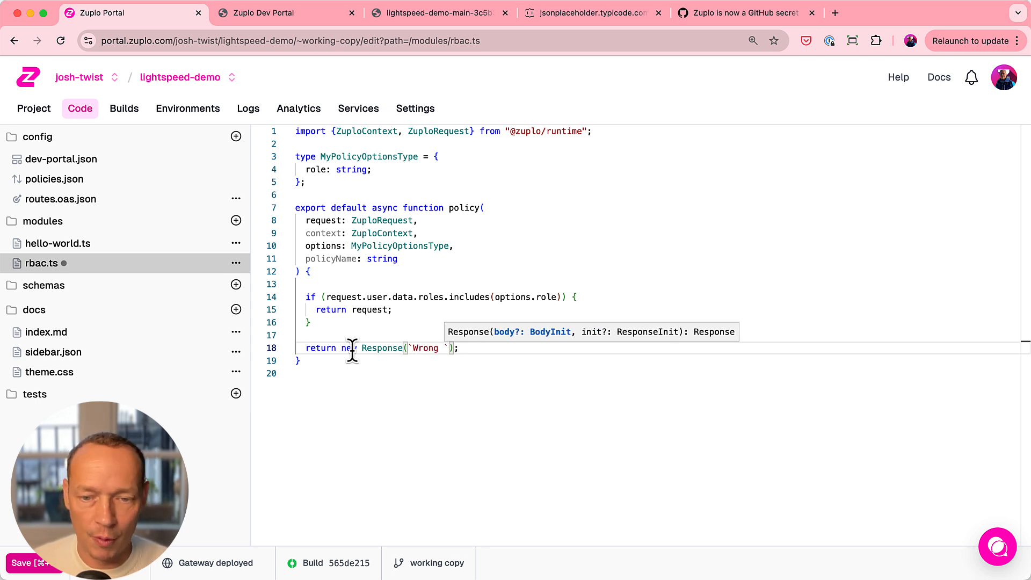
{"action": "type", "text": "role, plesae"}
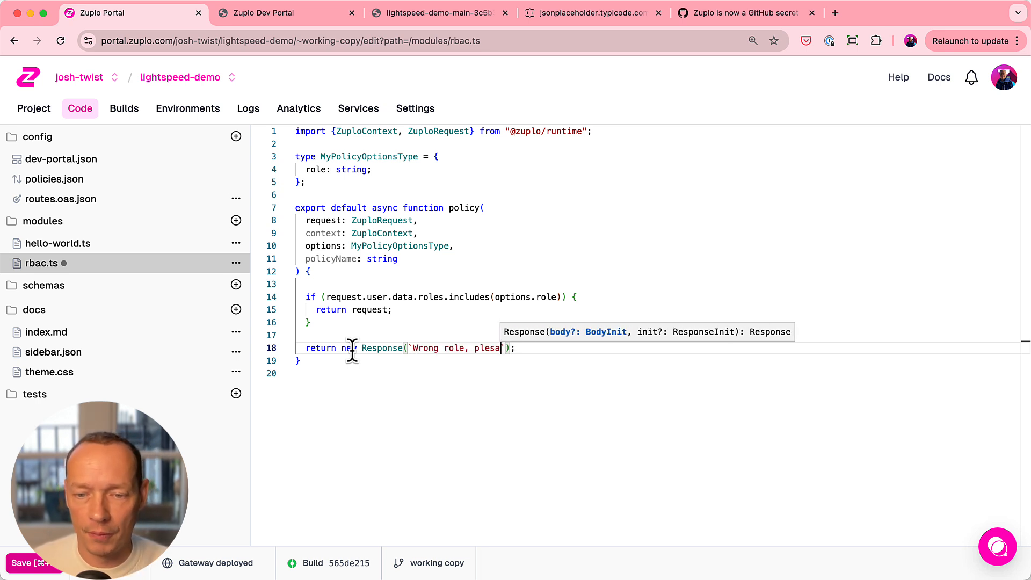
{"action": "key", "text": "BackSpace"}
{"action": "key", "text": "BackSpace"}
{"action": "key", "text": "BackSpace"}
{"action": "key", "text": "BackSpace"}
{"action": "type", "text": "ase upgrad"}
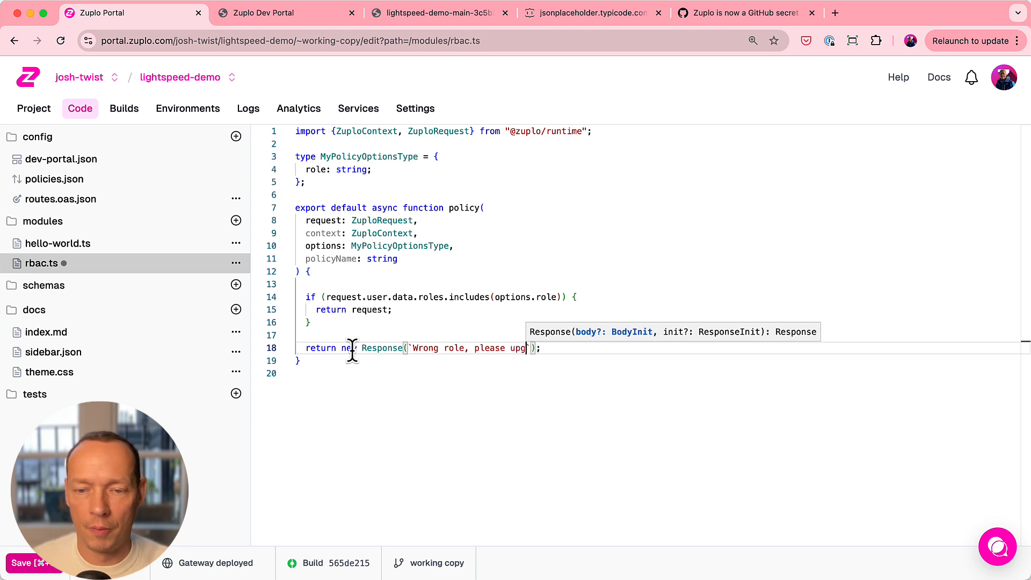
{"action": "type", "text": "e your ro"}
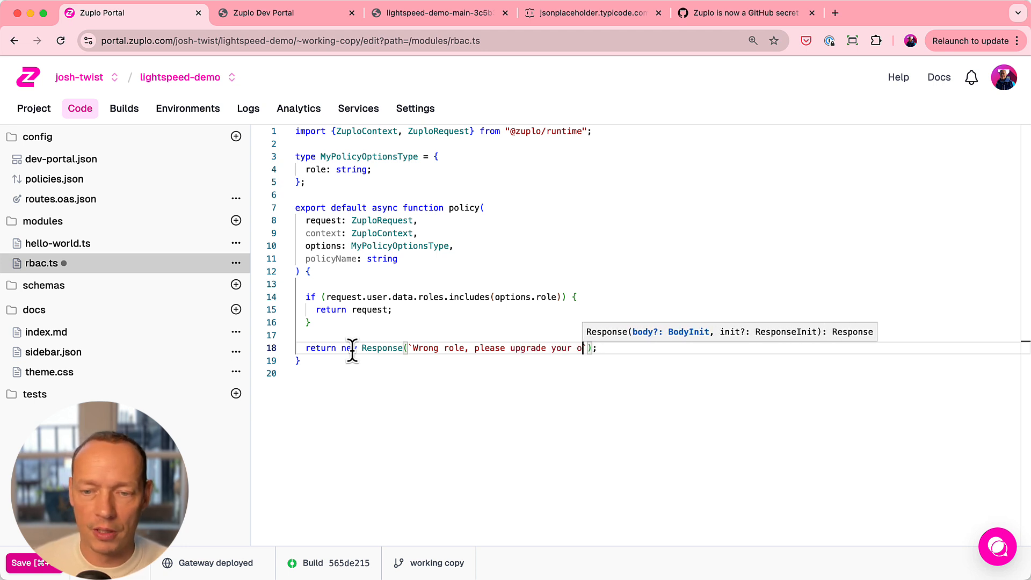
{"action": "type", "text": "le`"}
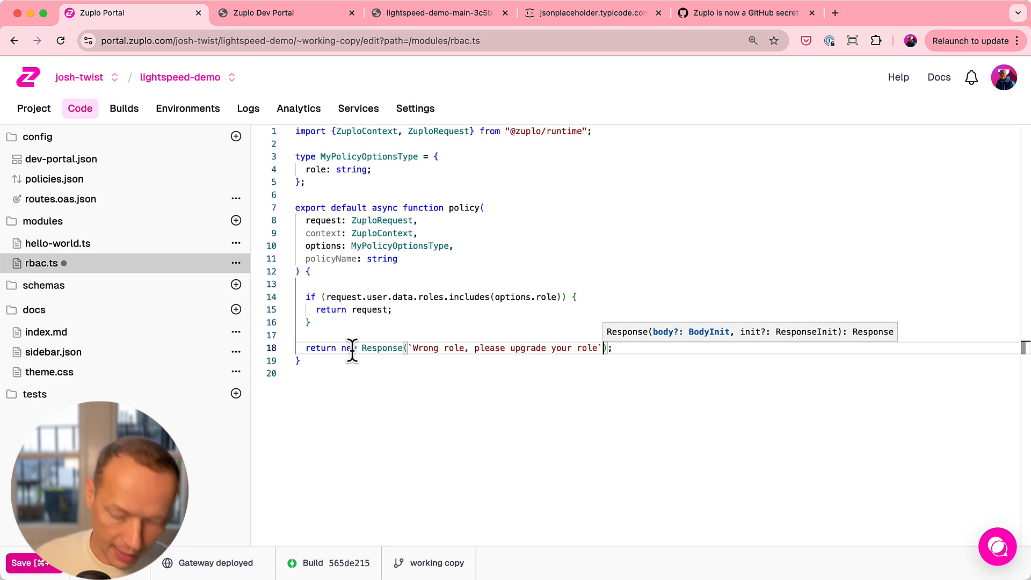
{"action": "type", "text": ", "}
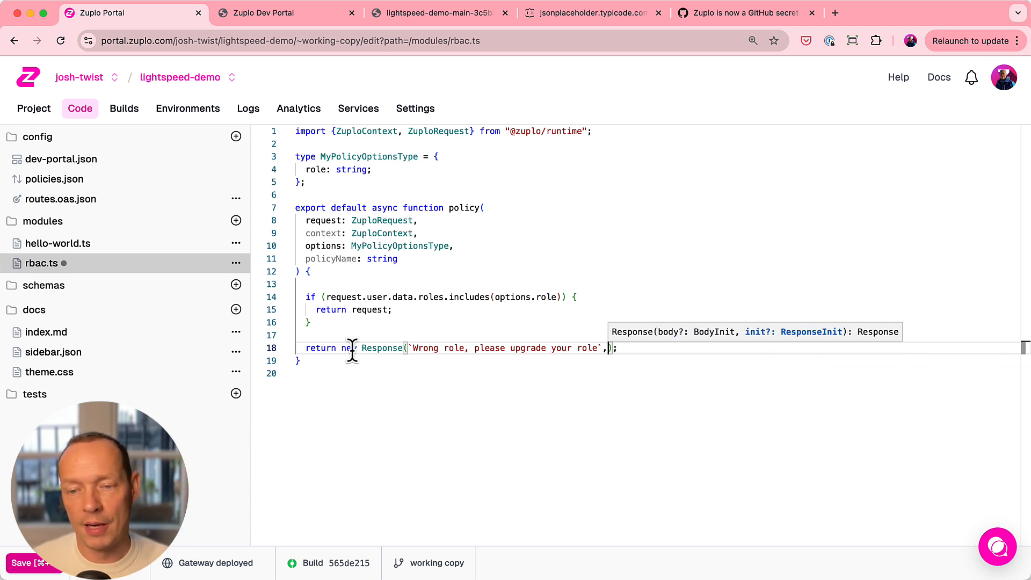
{"action": "type", "text": "{ status: 304"}
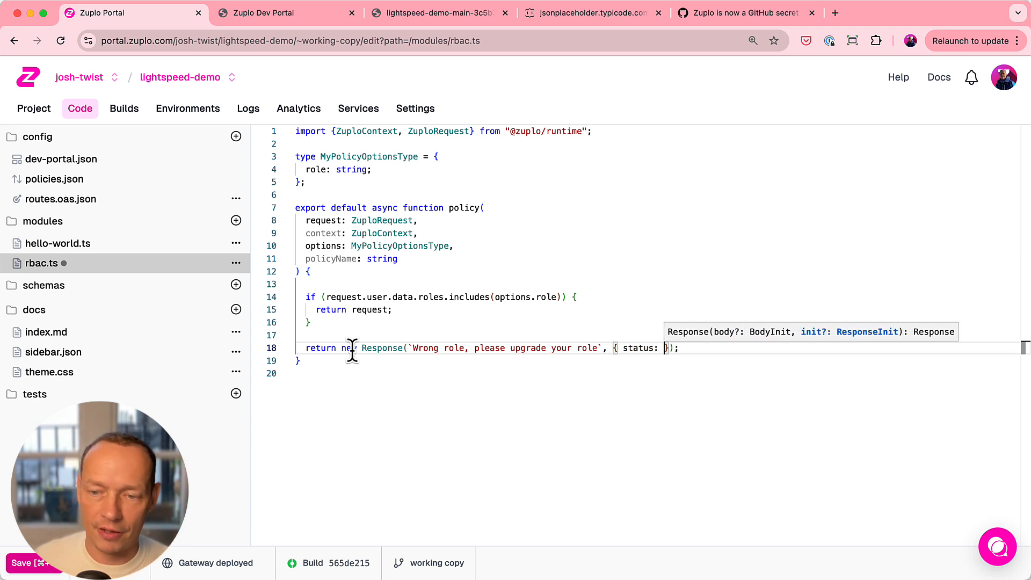
- Give the wrong-role Response a status of 403 and save rbac.ts
{"action": "key", "text": "BackSpace"}
{"action": "key", "text": "BackSpace"}
{"action": "key", "text": "BackSpace"}
{"action": "type", "text": "403"}
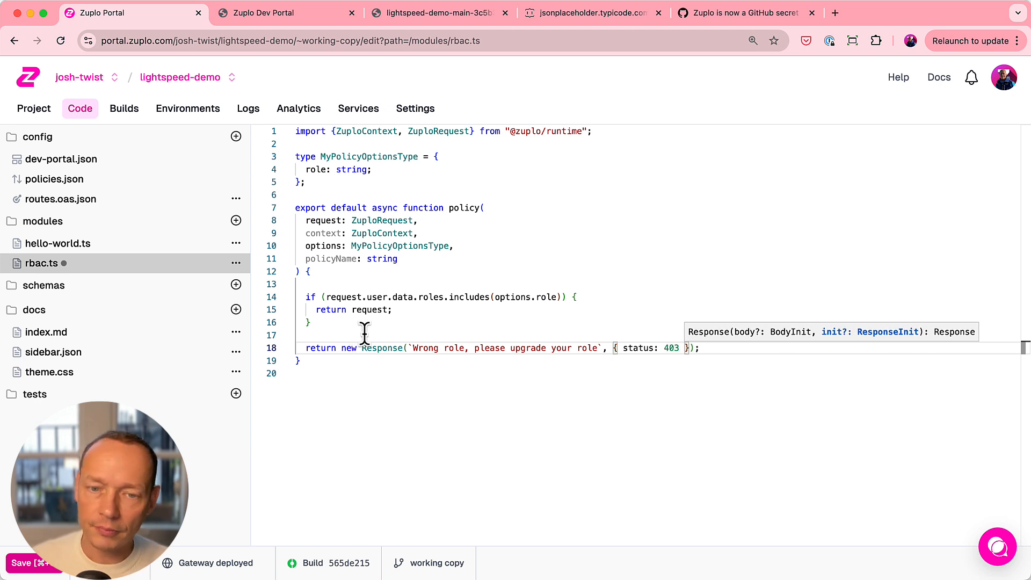
{"action": "left_click", "coordinate": [501, 232]}
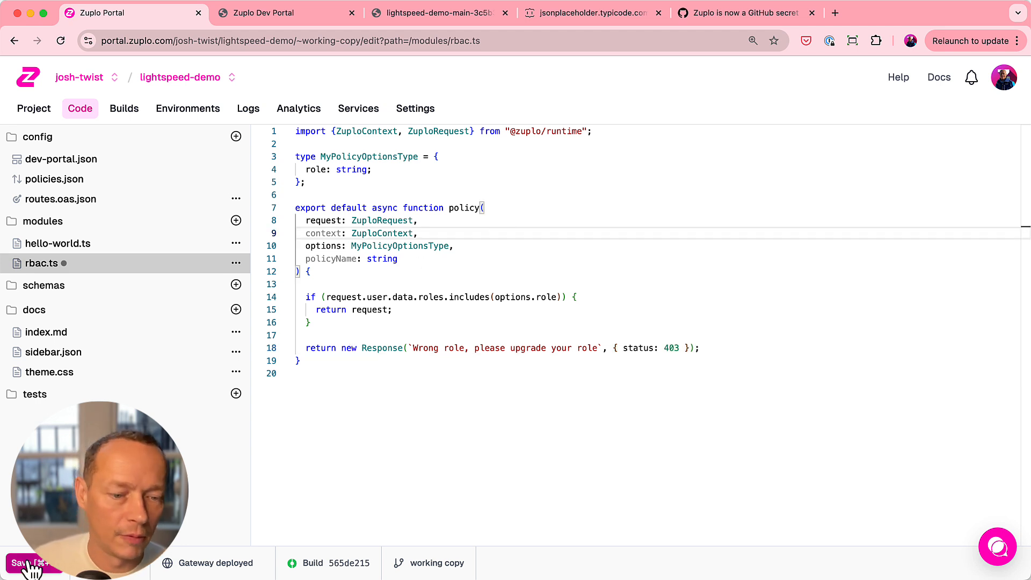
- Add a Custom Code Inbound policy to the Get all todos route's request and point its module to ./modules/rbac
{"action": "left_click", "coordinate": [142, 203]}
{"action": "left_click", "coordinate": [440, 266]}
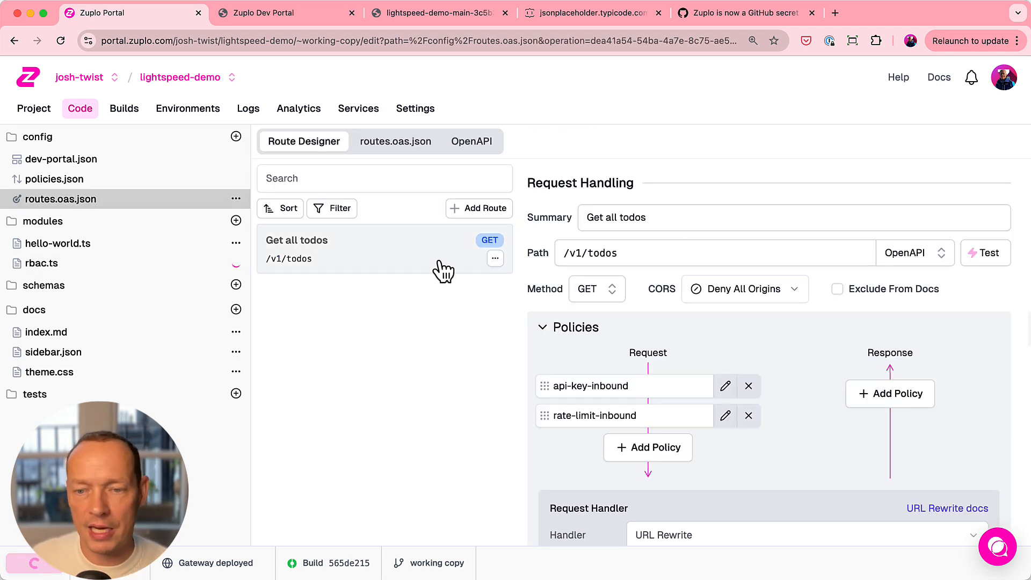
{"action": "left_click", "coordinate": [646, 456]}
{"action": "type", "text": "custom"}
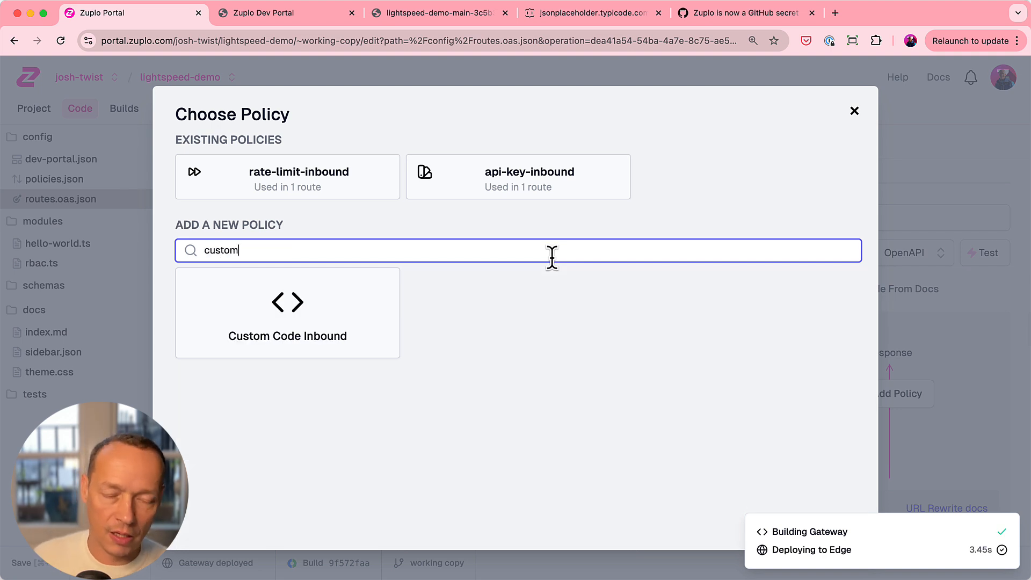
{"action": "left_click", "coordinate": [304, 334]}
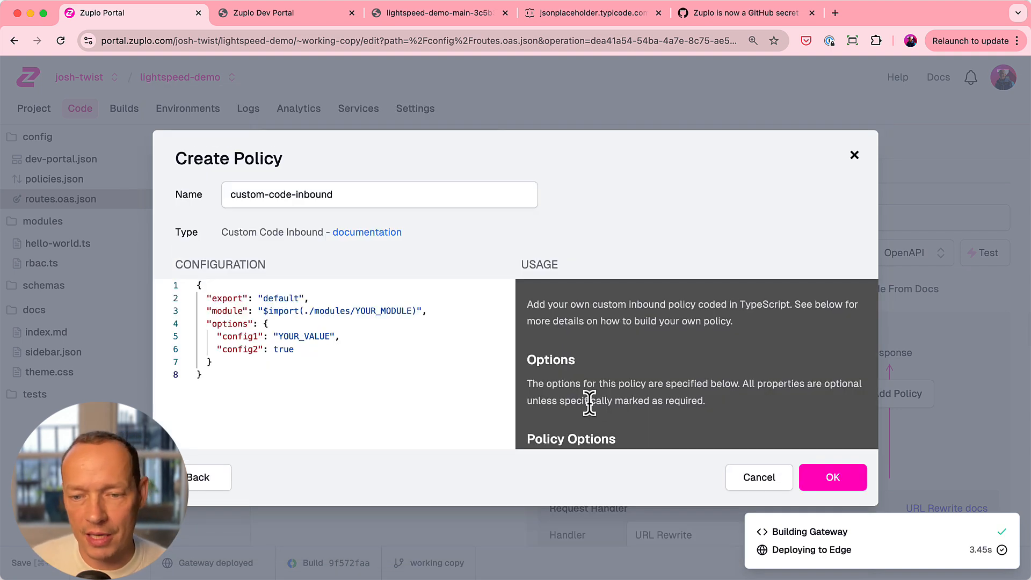
{"action": "double_click", "coordinate": [379, 311]}
{"action": "type", "text": "rbac"}
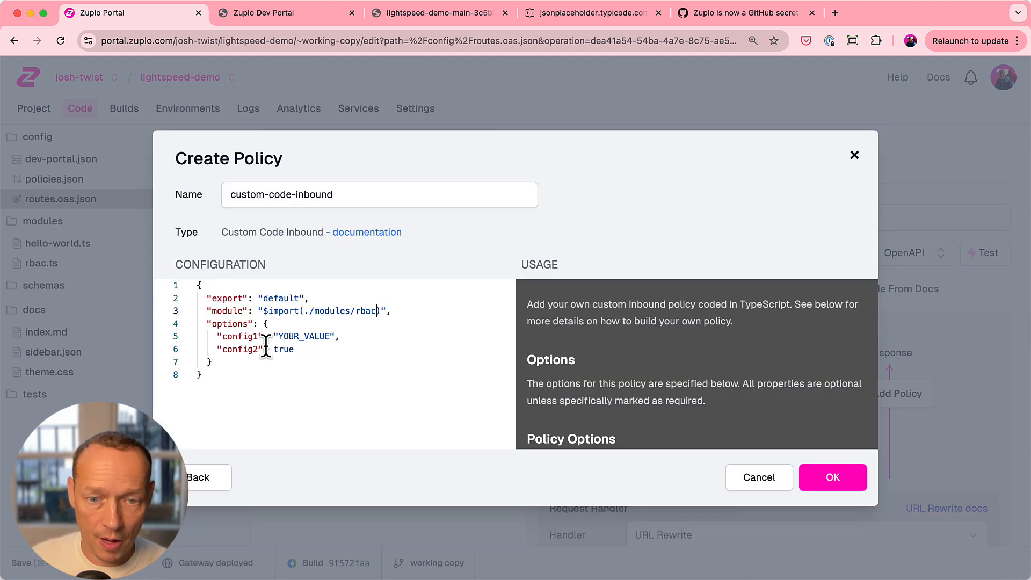
- Create the policy with the single option role set to admin, and order it between api-key-inbound and rate-limit-inbound
{"action": "left_click_drag", "start_coordinate": [294, 348], "coordinate": [224, 336]}
{"action": "type", "text": "co"}
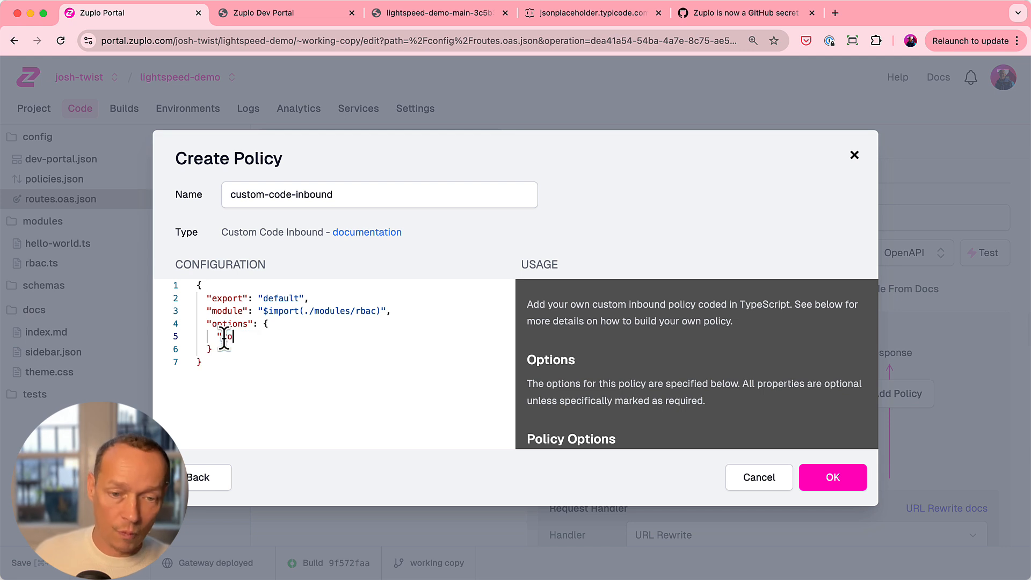
{"action": "type", "text": ":\""}
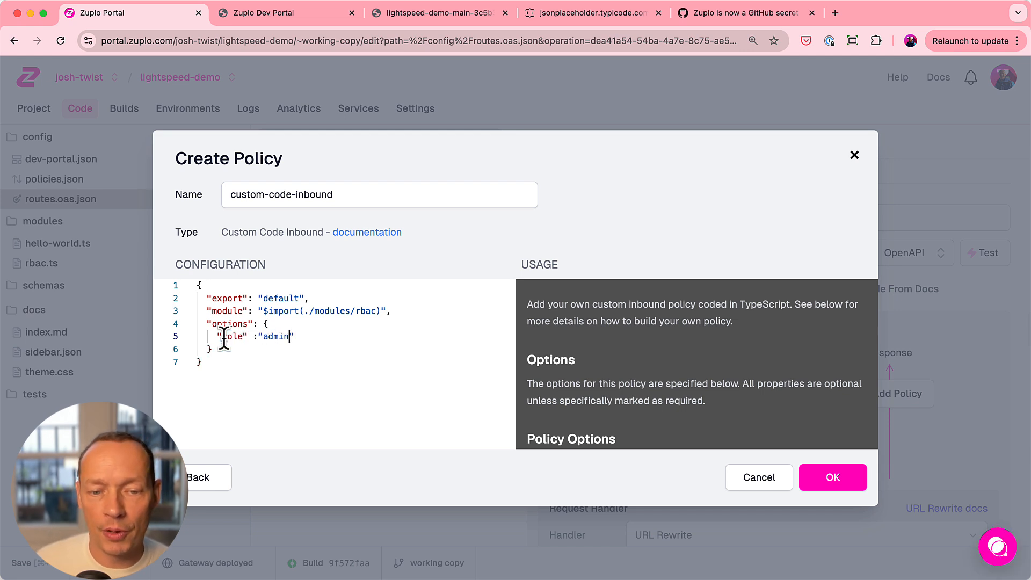
{"action": "type", "text": "admin"}
{"action": "double_click", "coordinate": [274, 336]}
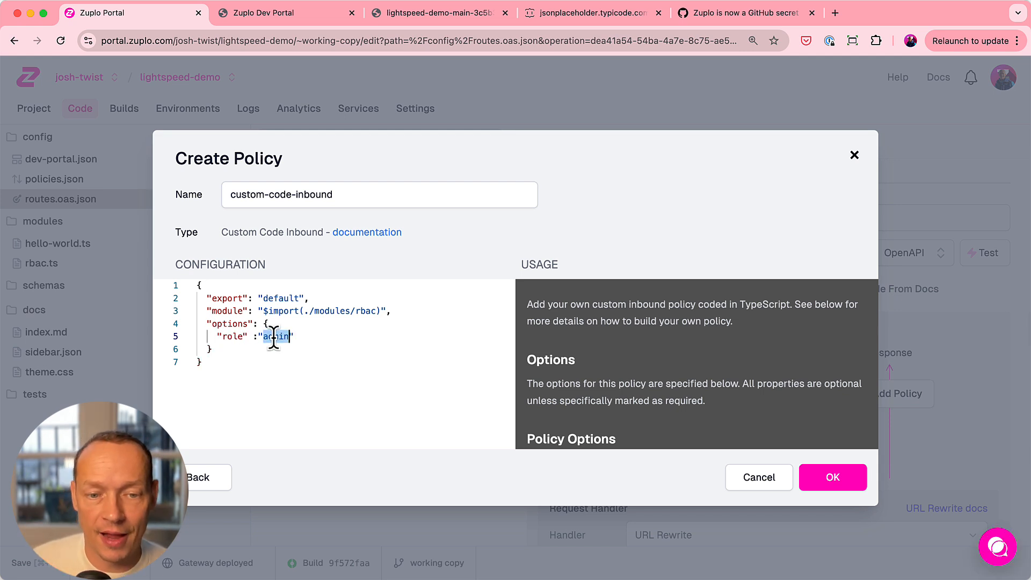
{"action": "left_click", "coordinate": [828, 476]}
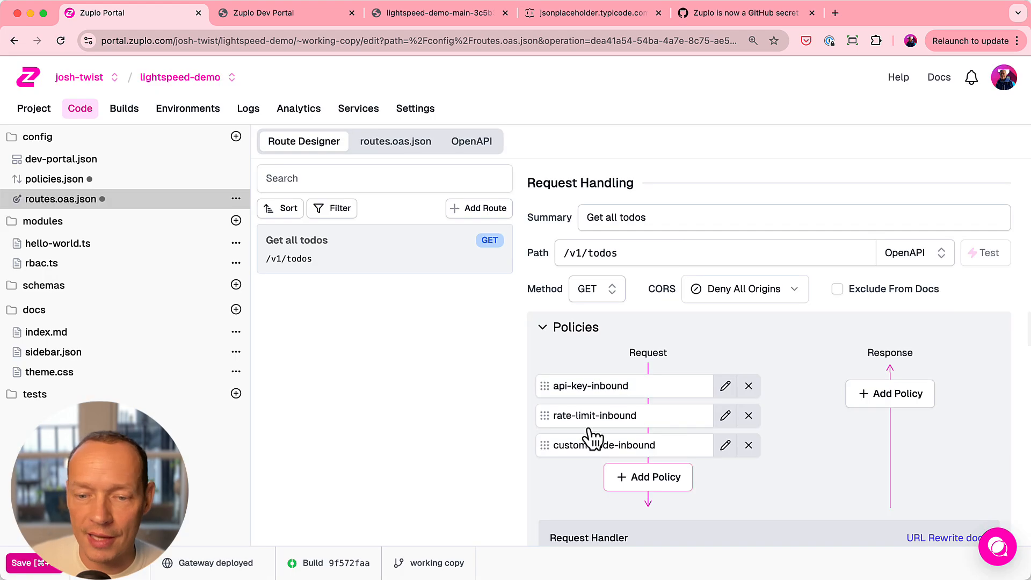
{"action": "left_click_drag", "start_coordinate": [547, 450], "coordinate": [551, 420]}
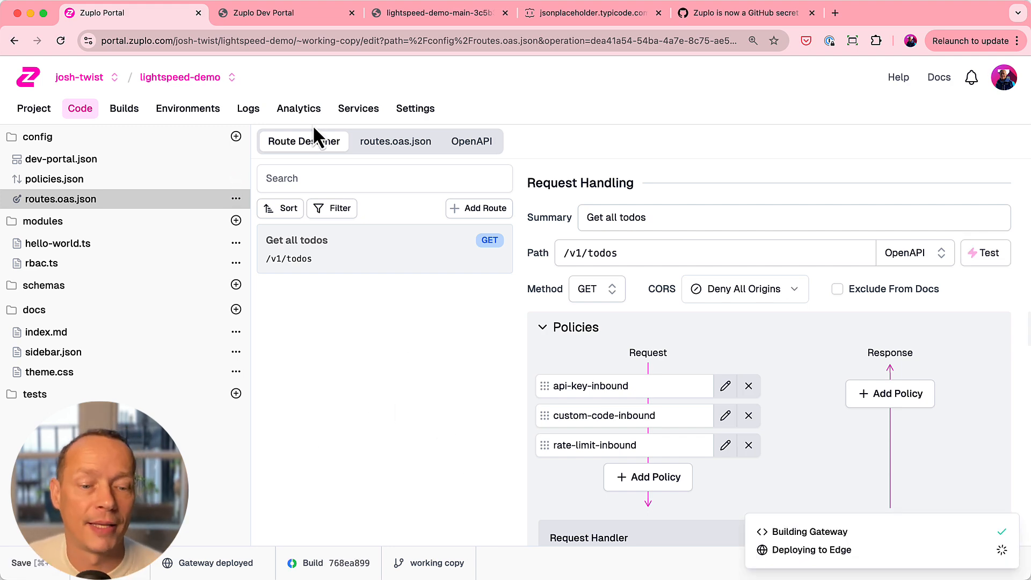
- Switch to the Zuplo Dev Portal, send the /v1/todos request in the API Playground with the prefilled key, and examine the response
{"action": "left_click", "coordinate": [274, 15]}
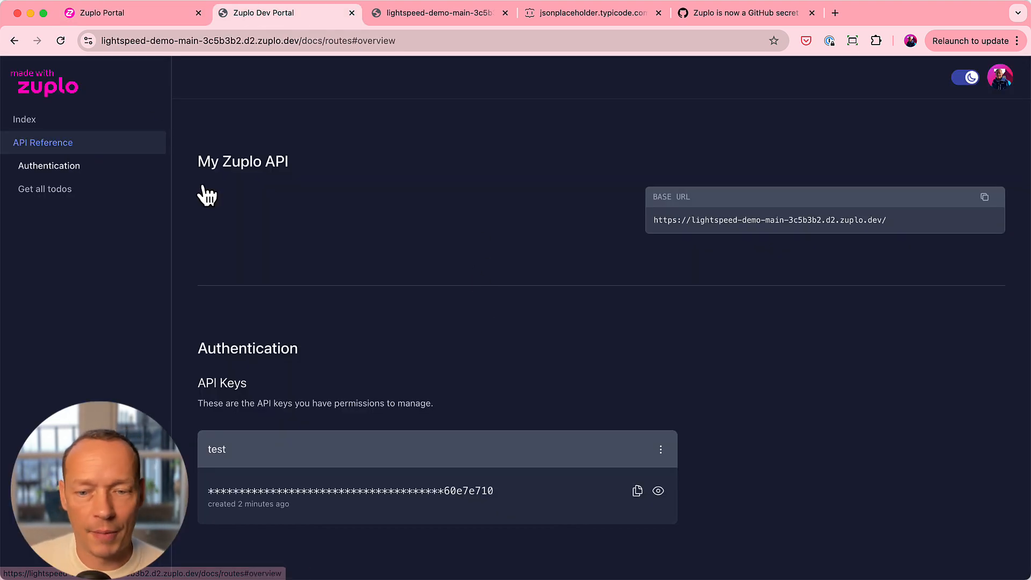
{"action": "scroll", "coordinate": [711, 327], "scroll_direction": "down", "scroll_amount": 7}
{"action": "left_click", "coordinate": [980, 331]}
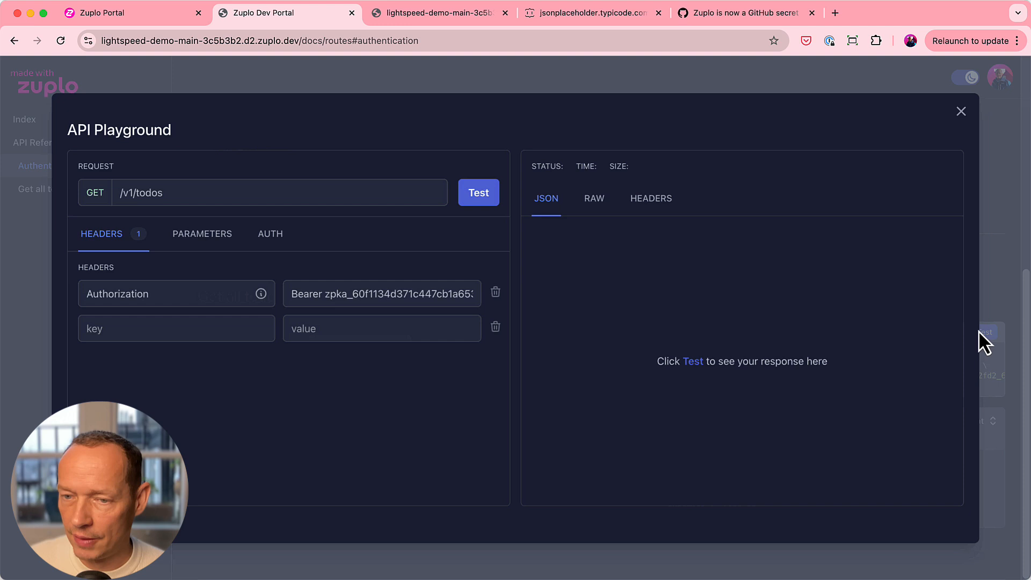
{"action": "left_click", "coordinate": [478, 194]}
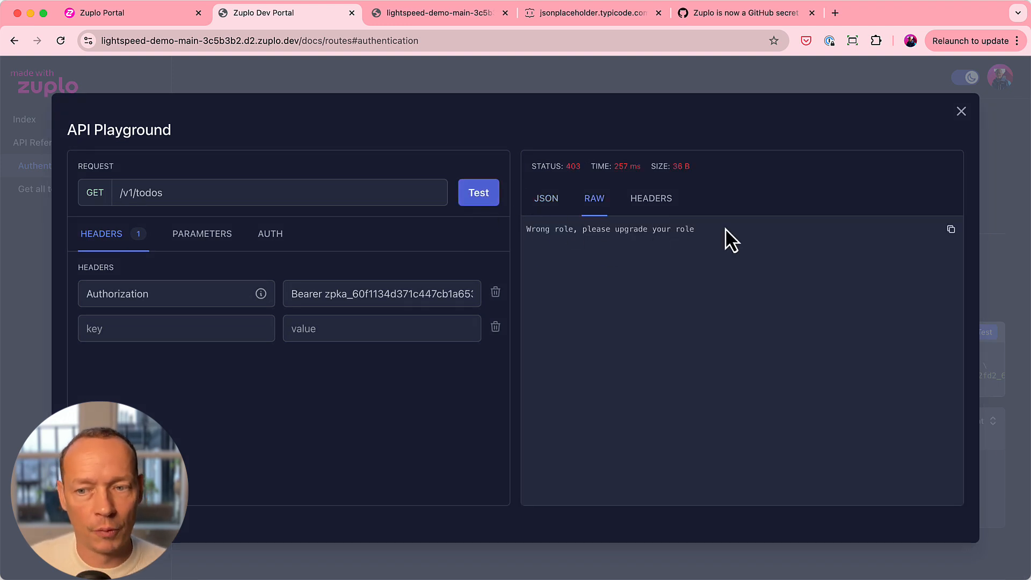
{"action": "left_click_drag", "start_coordinate": [725, 230], "coordinate": [560, 214]}
{"action": "left_click", "coordinate": [602, 268]}
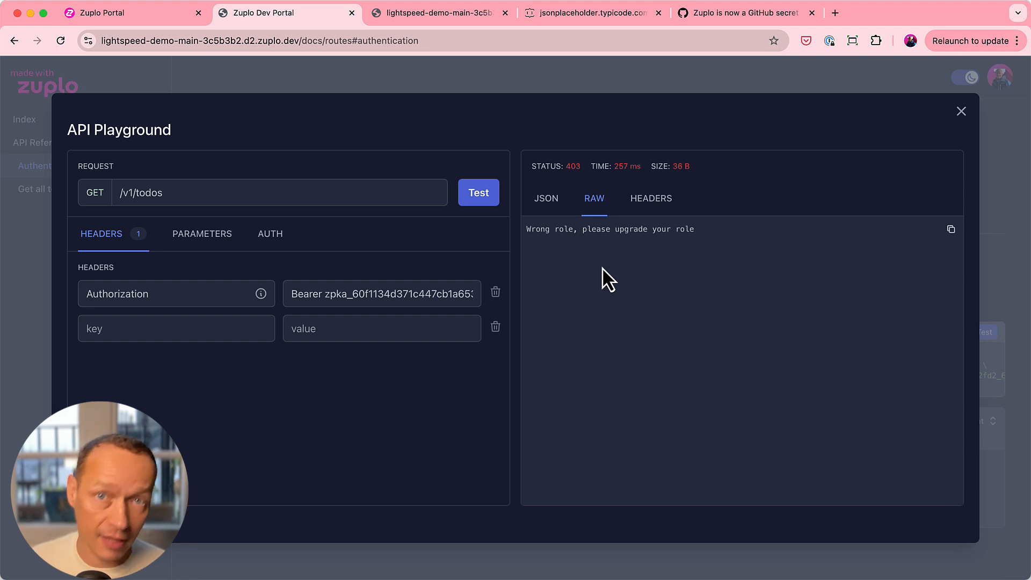
- Switch to the Zuplo Portal and, from the project's source control settings, create a private GitHub repository named lightspeed-demo with the prefilled details
{"action": "left_click", "coordinate": [110, 21]}
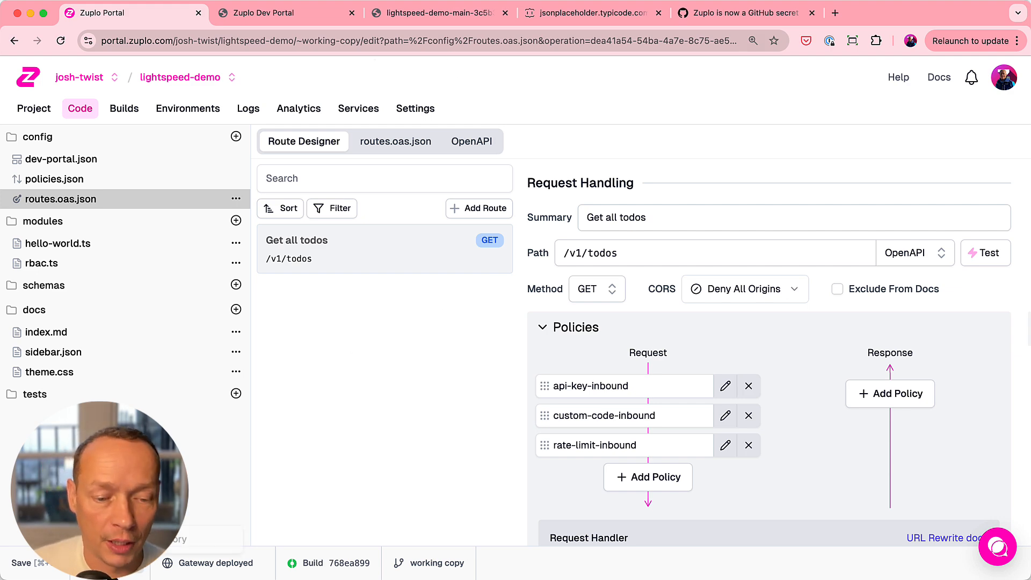
{"action": "left_click", "coordinate": [134, 535]}
{"action": "left_click", "coordinate": [810, 319]}
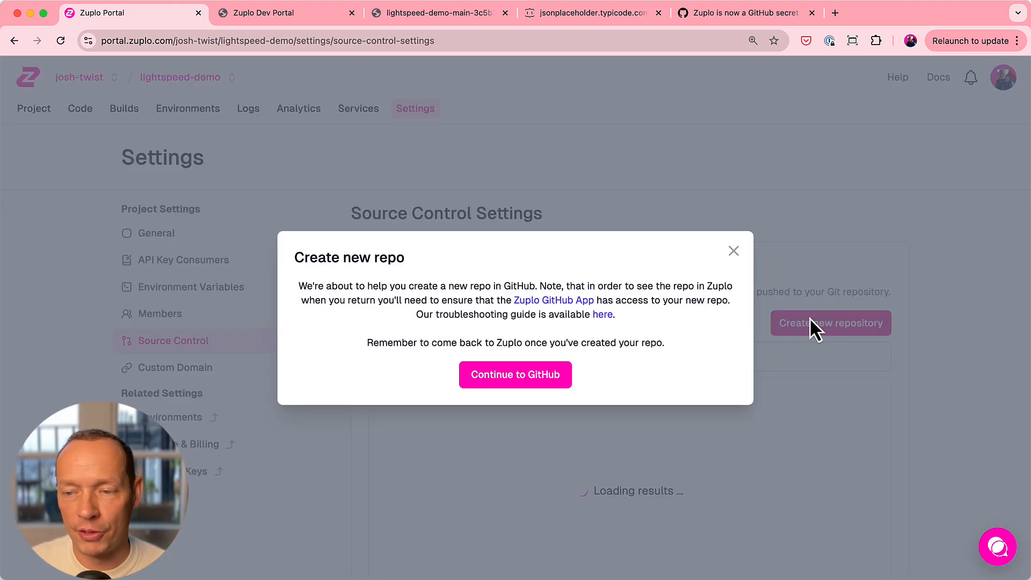
{"action": "left_click", "coordinate": [500, 371]}
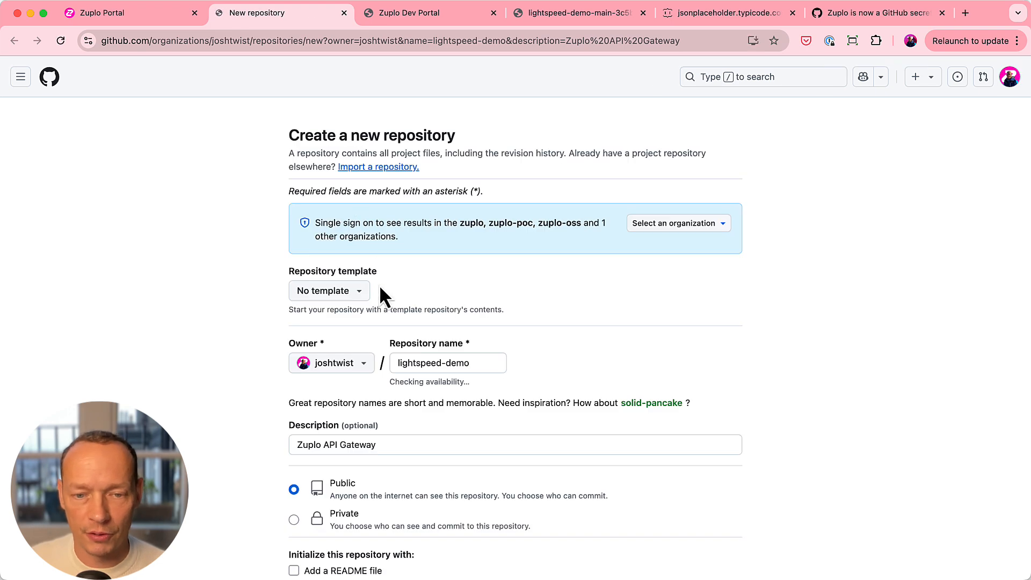
{"action": "scroll", "coordinate": [462, 392], "scroll_direction": "down", "scroll_amount": 5}
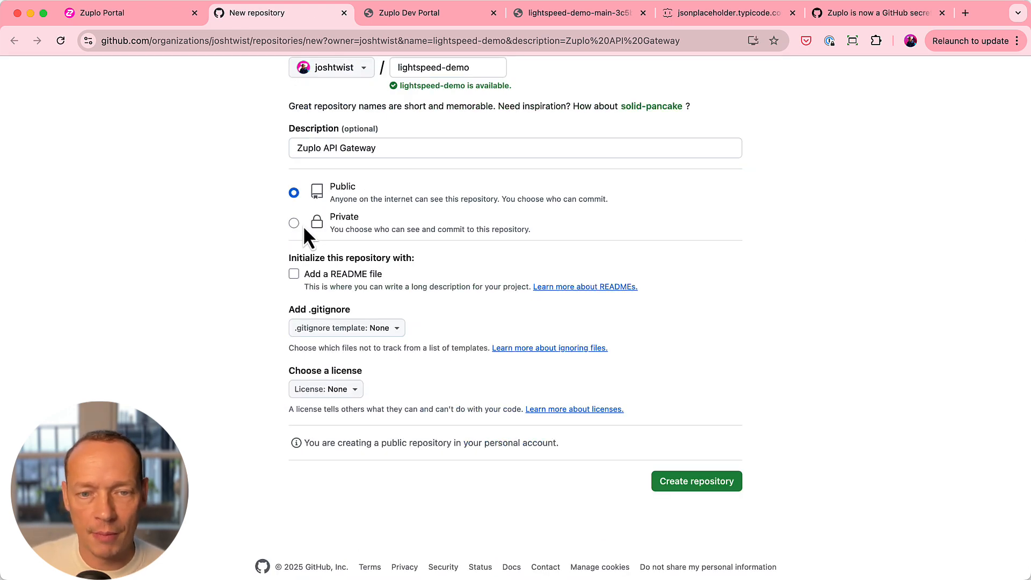
{"action": "left_click", "coordinate": [296, 223]}
{"action": "left_click", "coordinate": [715, 483]}
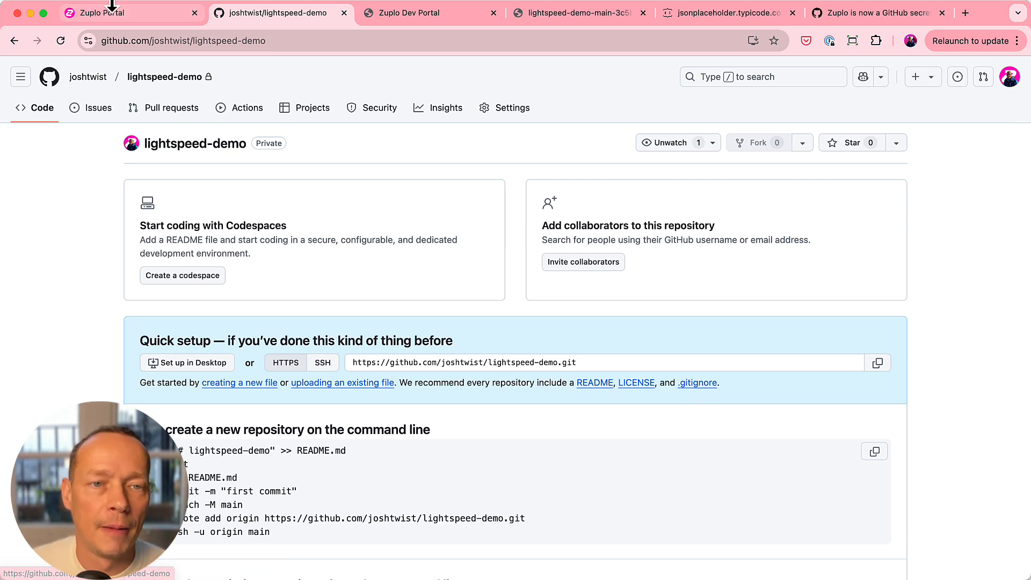
- Return to the Zuplo Portal and connect the project to the lightspeed-demo private repository
{"action": "left_click", "coordinate": [118, 15]}
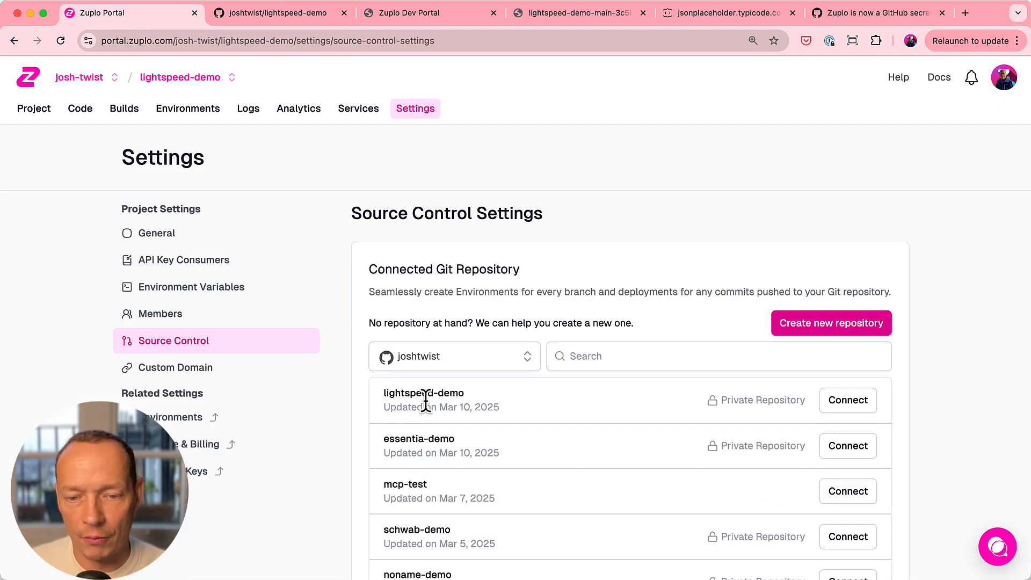
{"action": "left_click", "coordinate": [848, 400]}
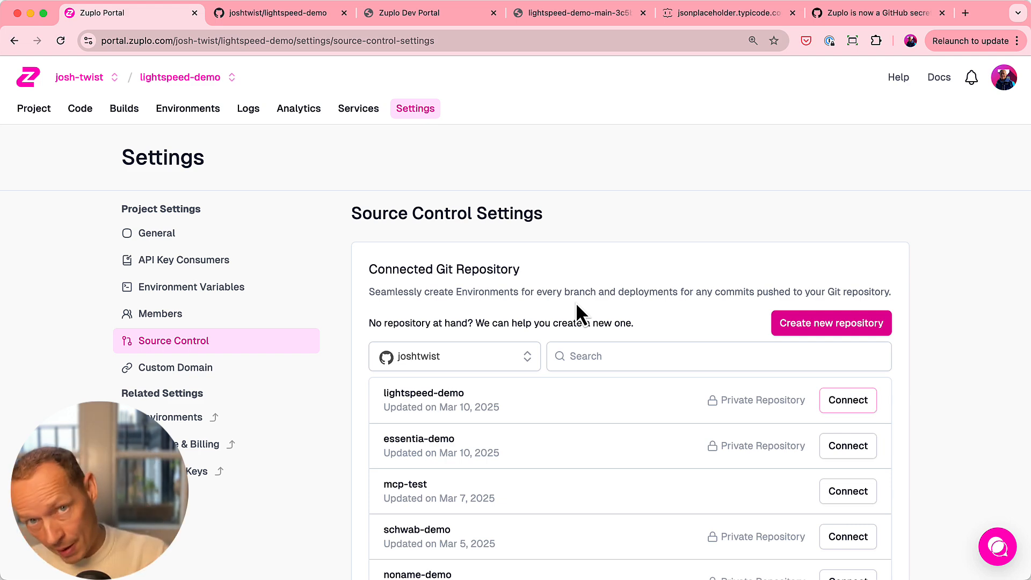
- Switch to the lightspeed-demo repository on GitHub, reload it, and open the details of the initial commit's Zuplo API deployment check
{"action": "left_click", "coordinate": [257, 13]}
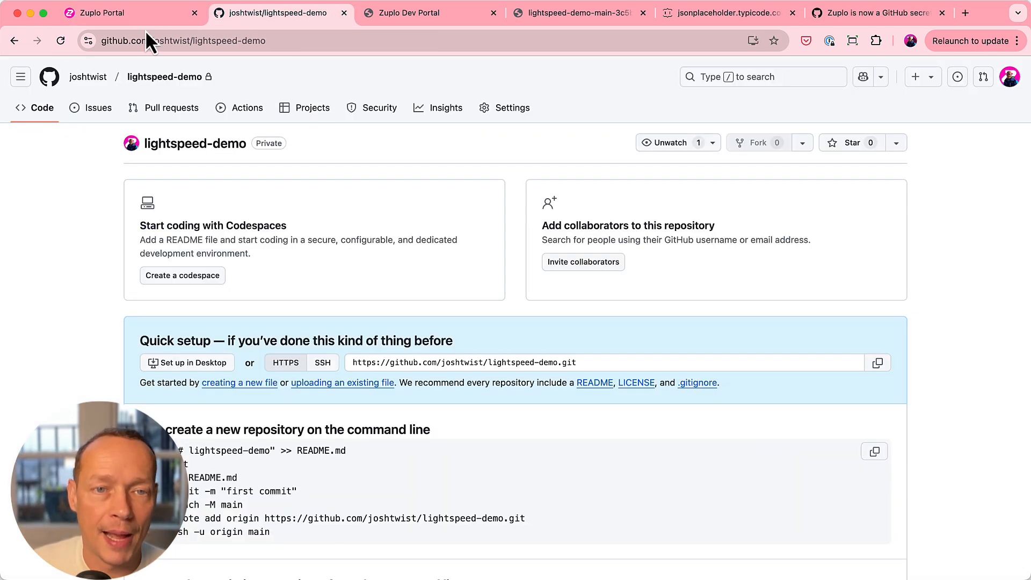
{"action": "left_click", "coordinate": [64, 43]}
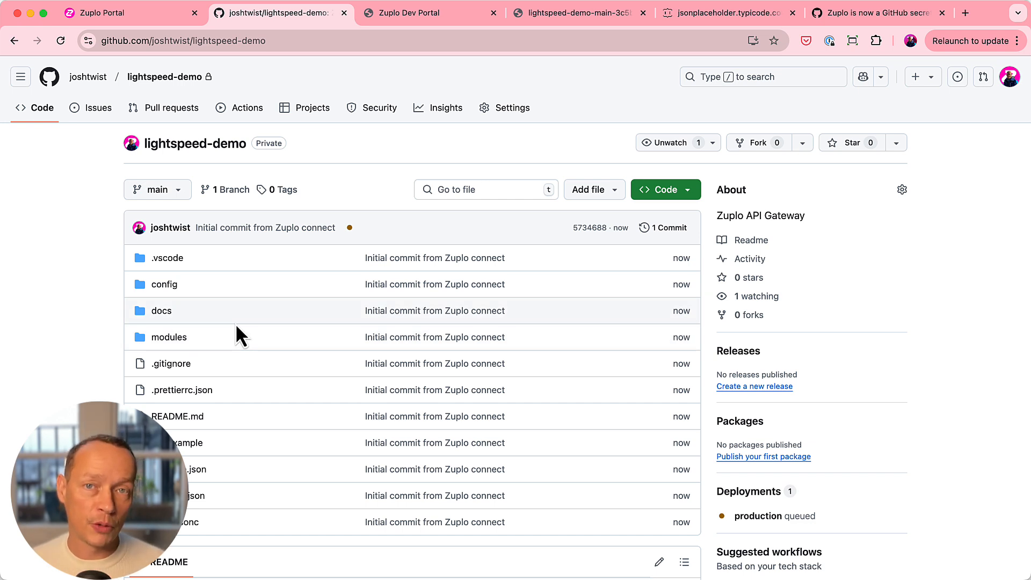
{"action": "left_click", "coordinate": [349, 228]}
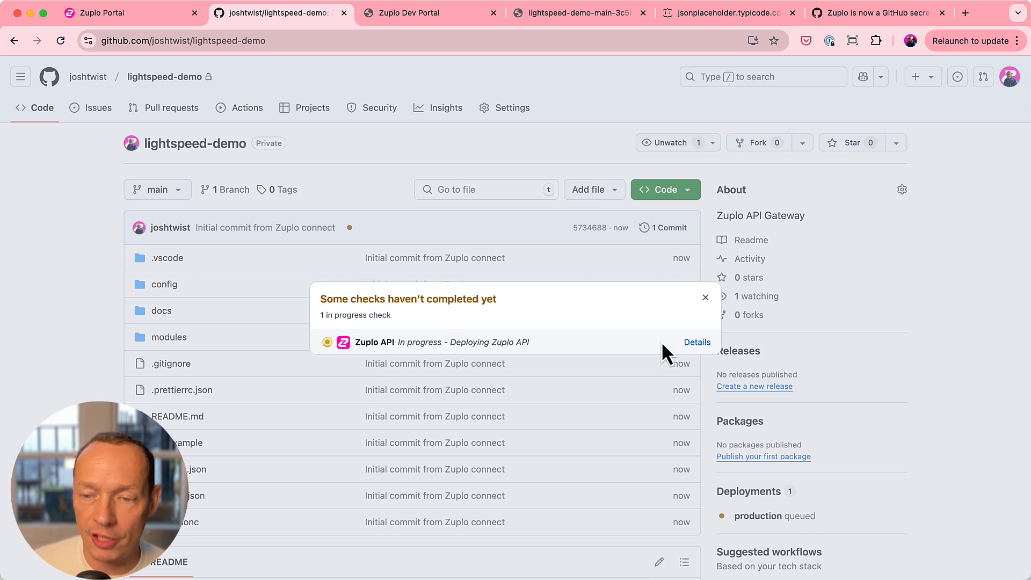
{"action": "left_click", "coordinate": [695, 342]}
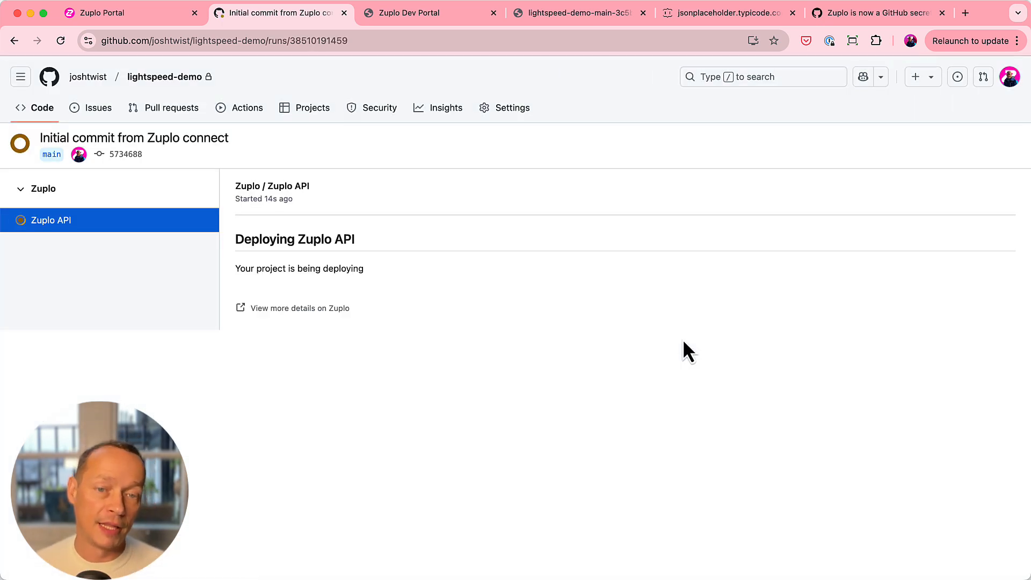